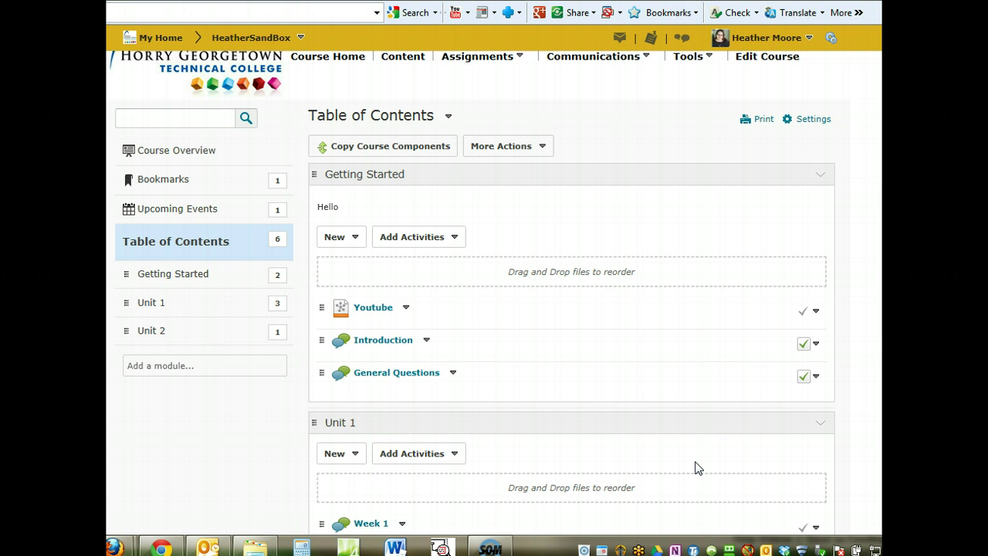
- Add Contract 2011.pdf from the computer's file folder to the Getting Started module as a new topic
scroll(695, 467, up, 1)
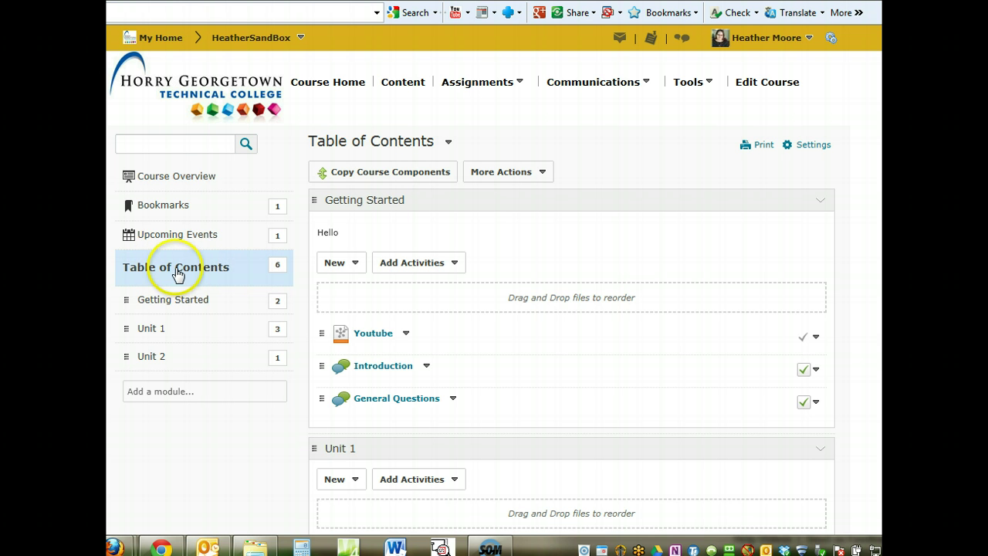
click(203, 272)
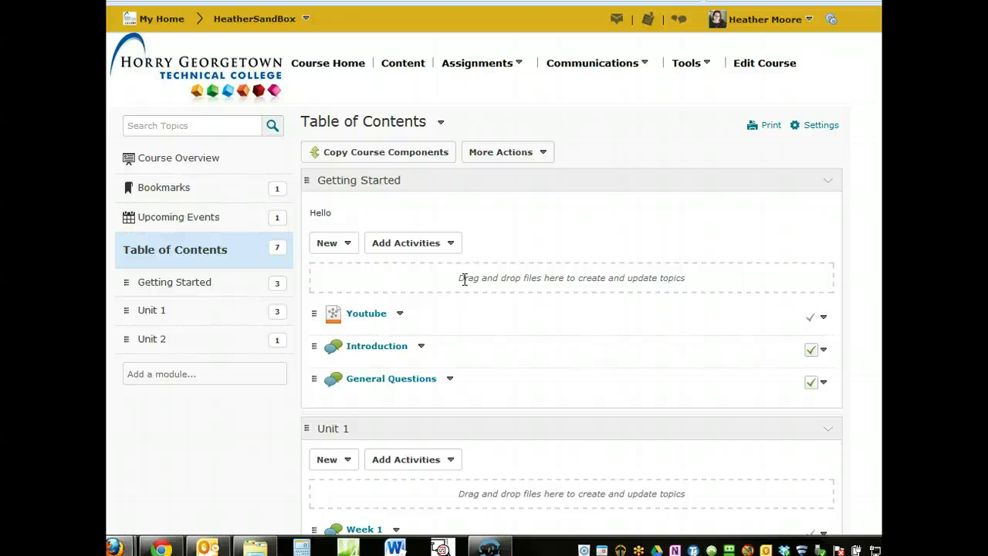
click(255, 546)
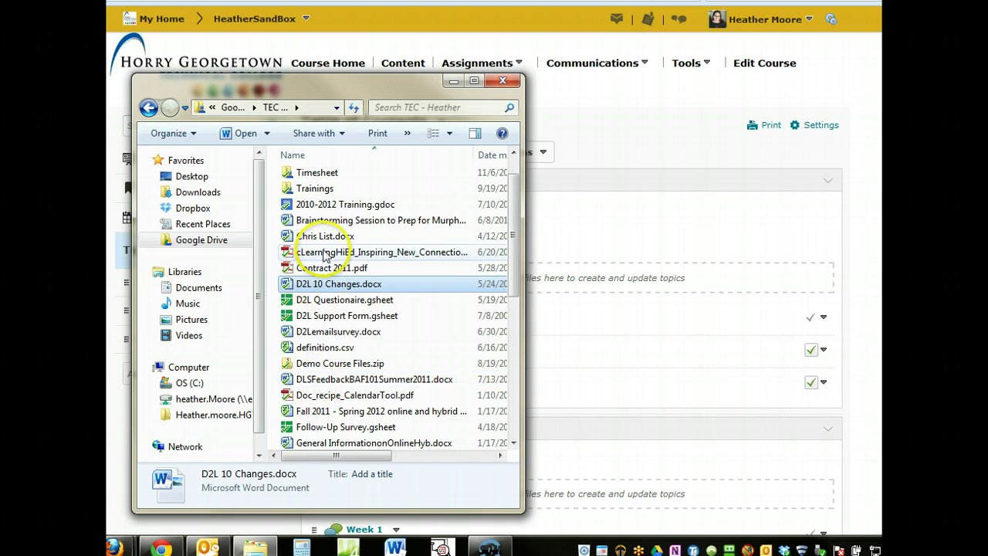
click(319, 268)
drag(319, 268, 593, 274)
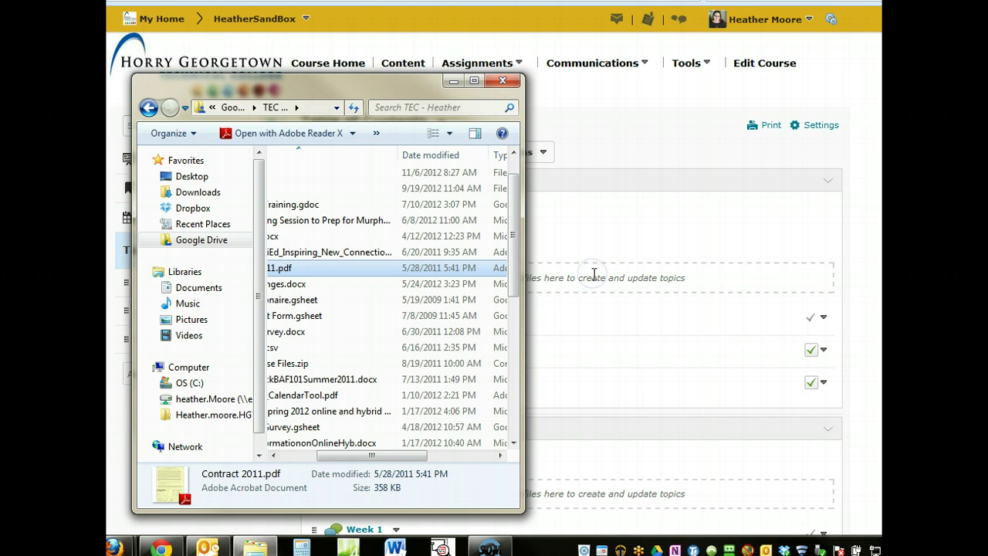
click(451, 82)
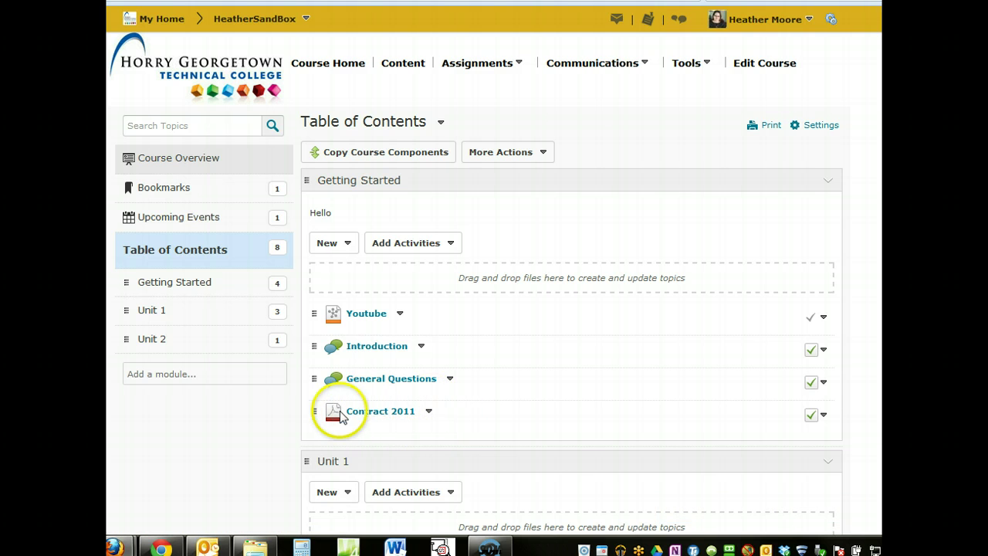
- Open the properties of the Contract 2011 topic and review its publishing status options and restriction settings without changing them
click(429, 412)
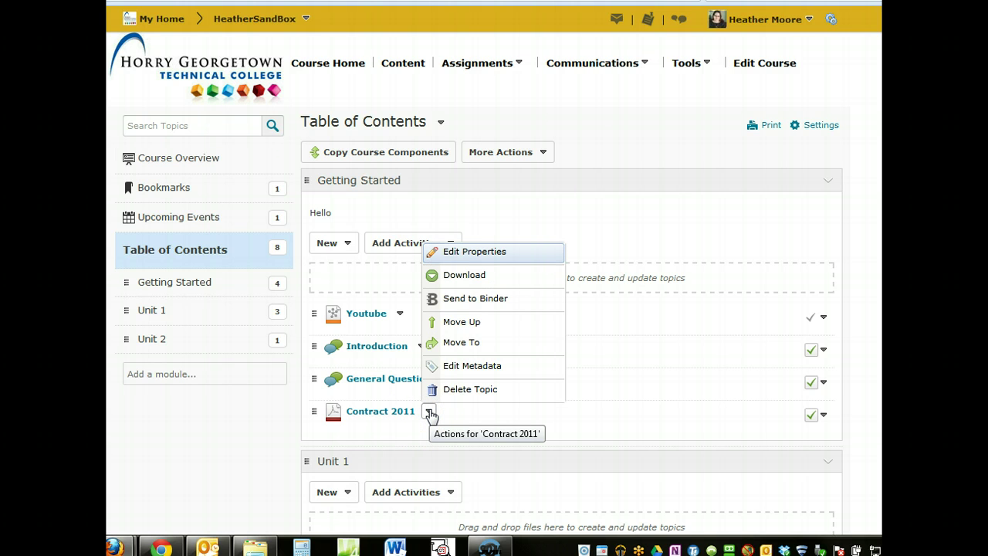
click(494, 251)
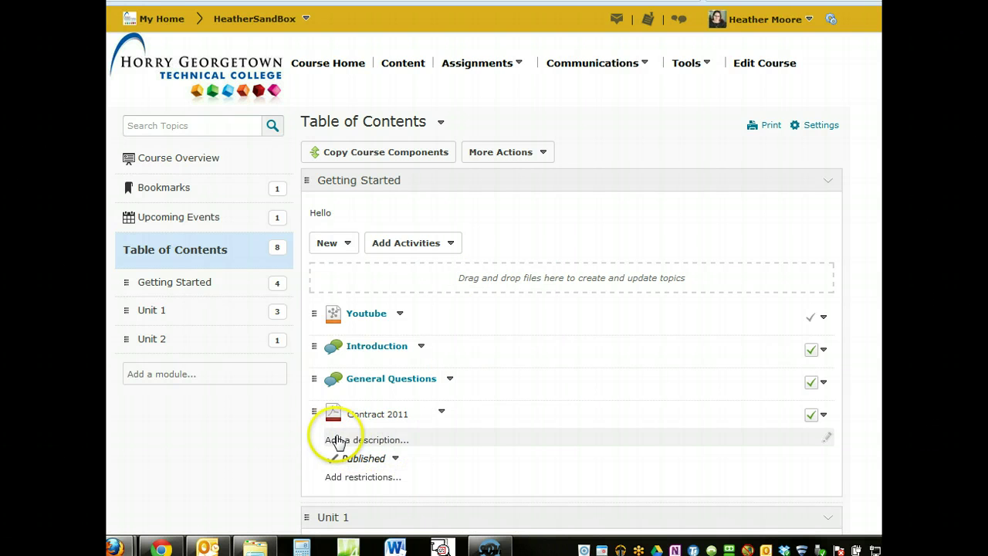
click(364, 463)
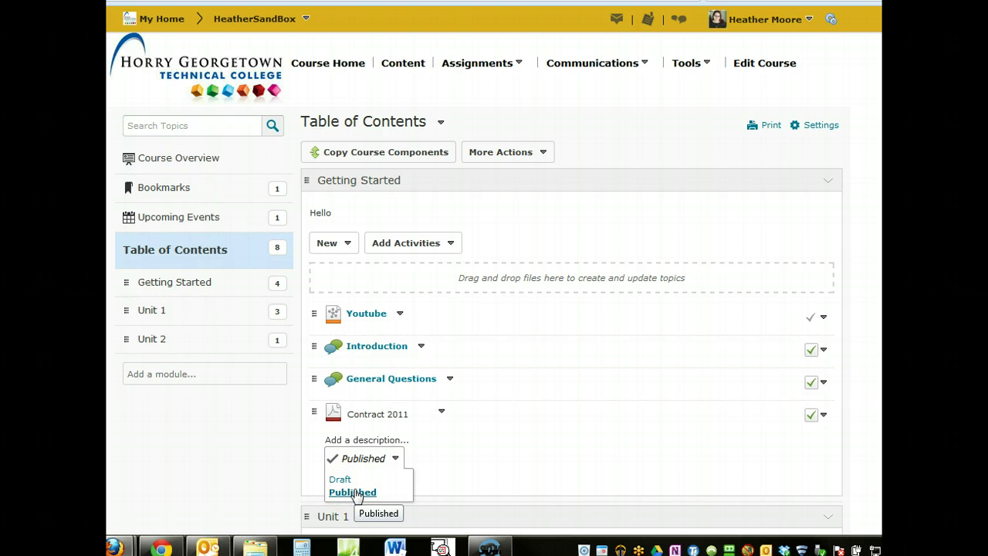
click(395, 458)
click(368, 479)
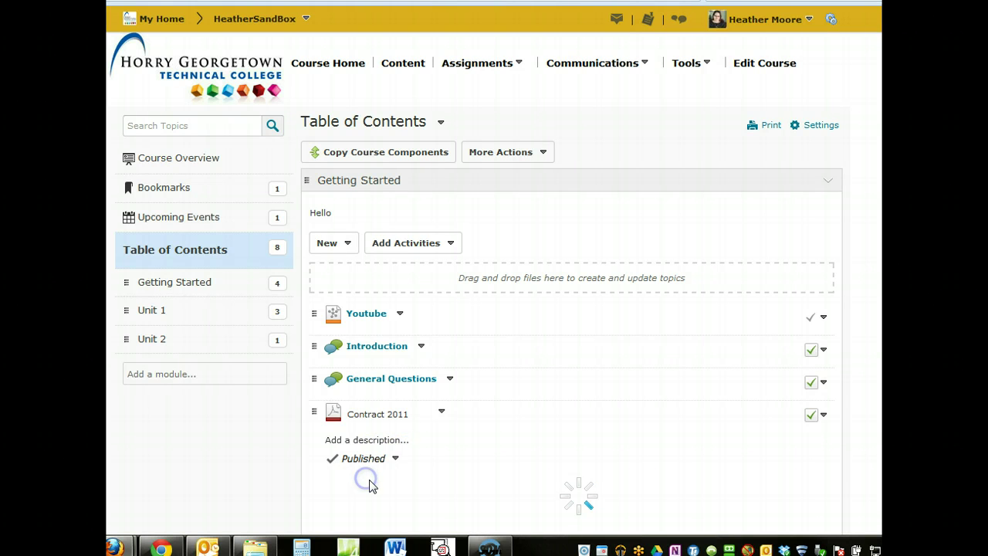
scroll(459, 450, down, 1)
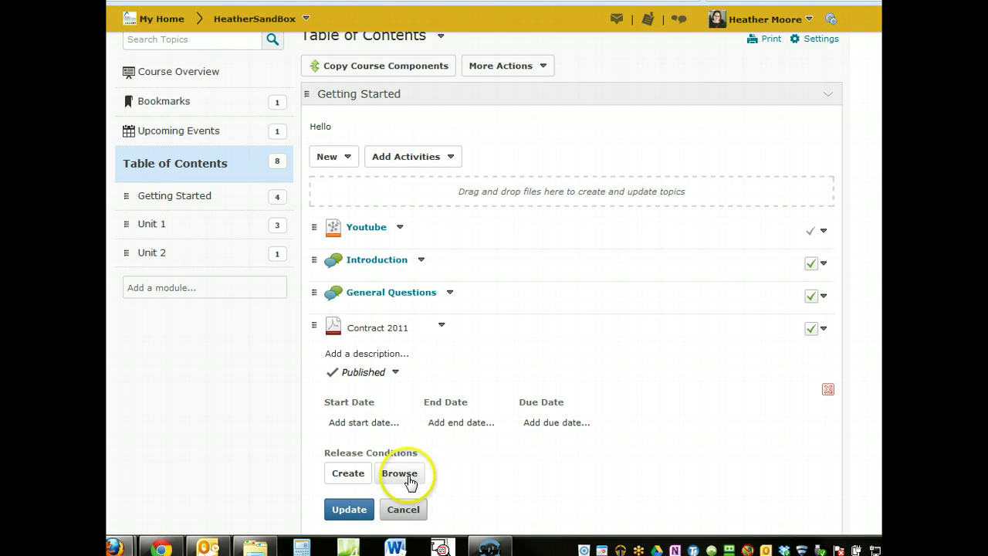
click(404, 511)
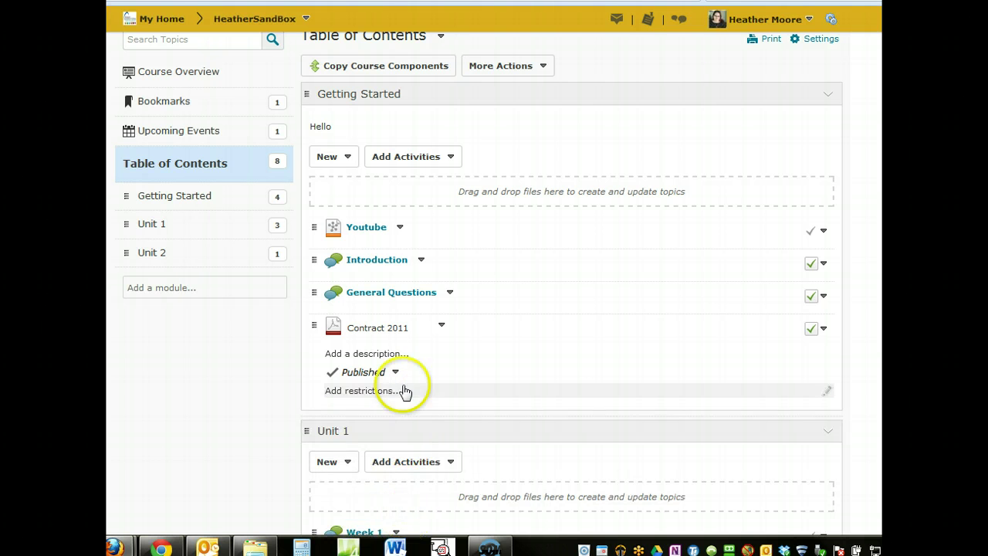
- Rename the Contract 2011 topic to Contract
click(409, 330)
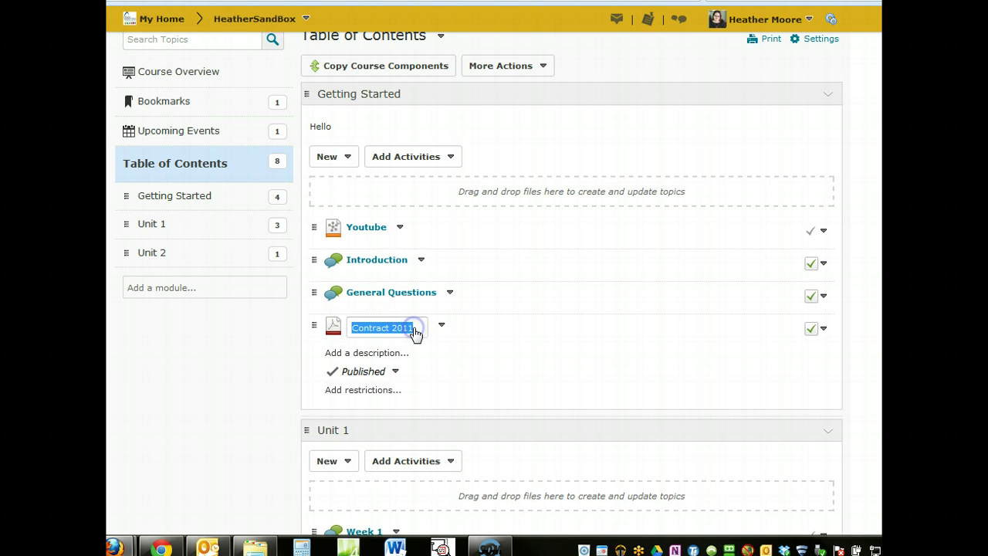
click(416, 328)
key(BackSpace)
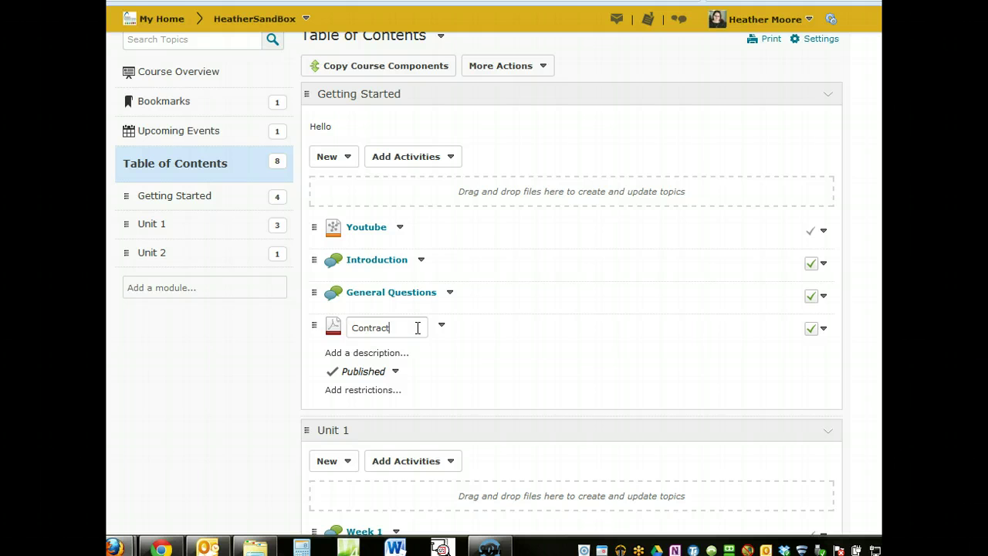
click(462, 323)
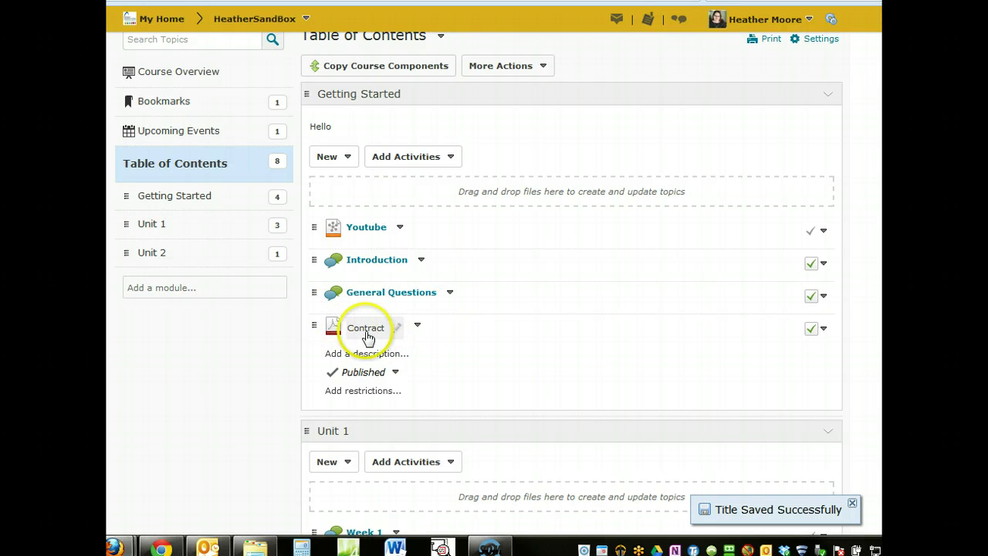
- Review the actions available for the Contract topic, such as Download, Send to Binder, Move To and Delete Topic
click(417, 327)
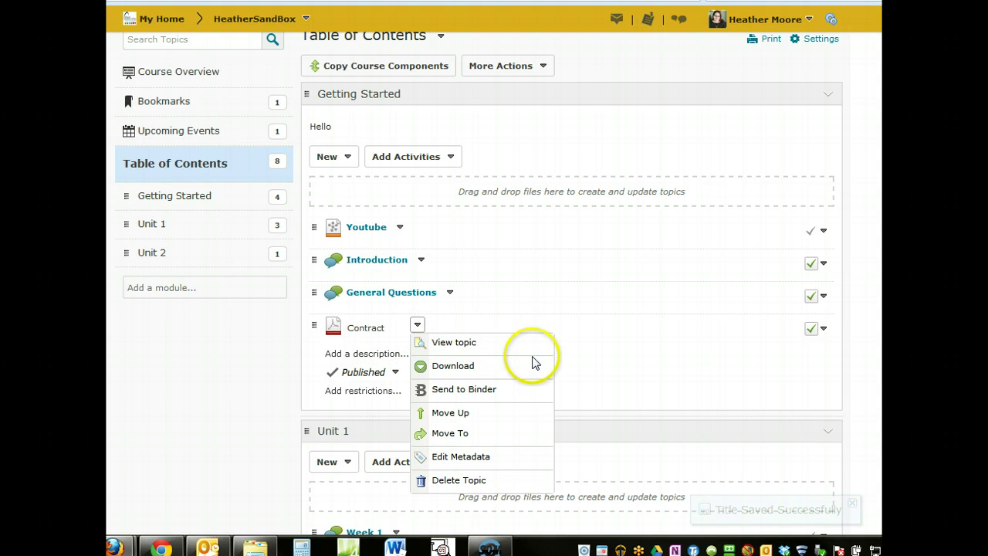
click(444, 345)
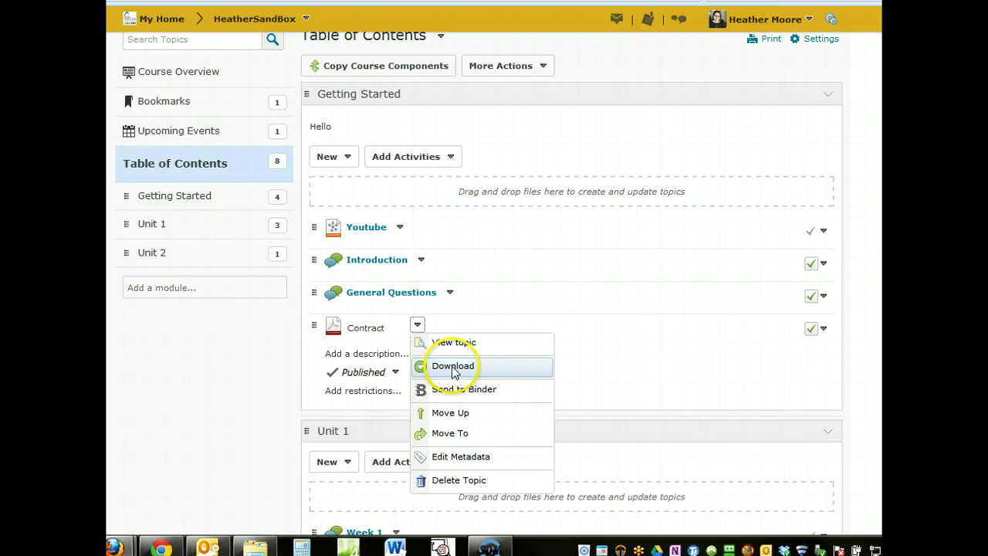
click(482, 371)
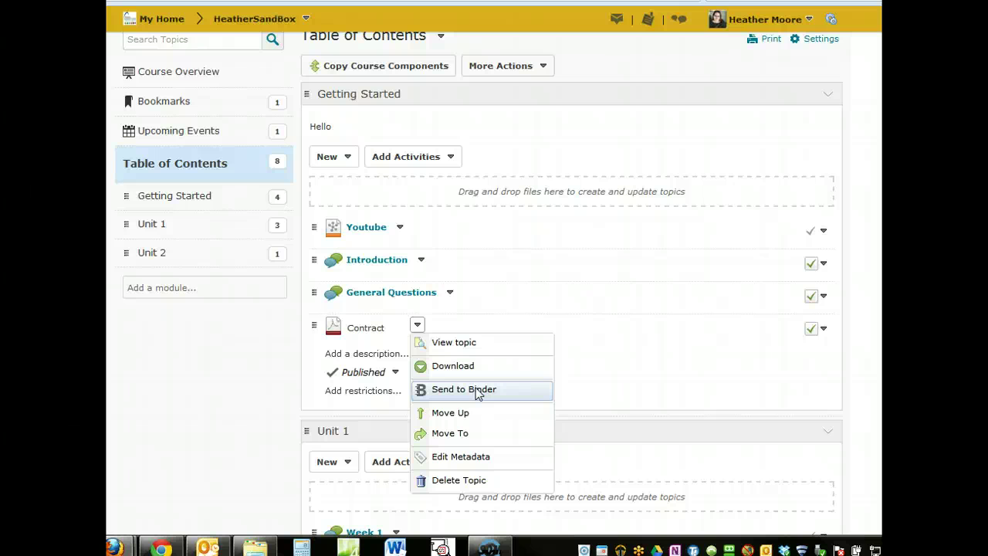
click(468, 415)
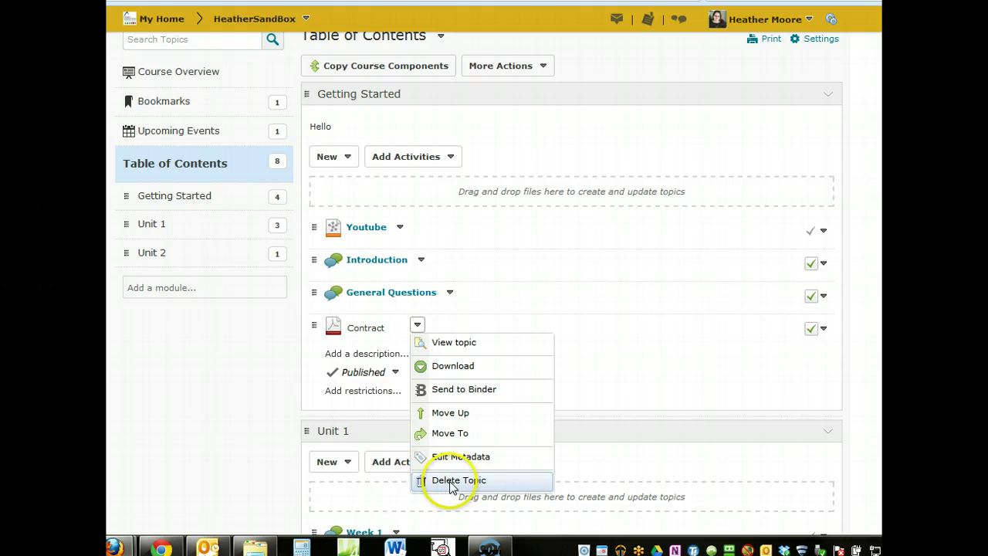
click(575, 333)
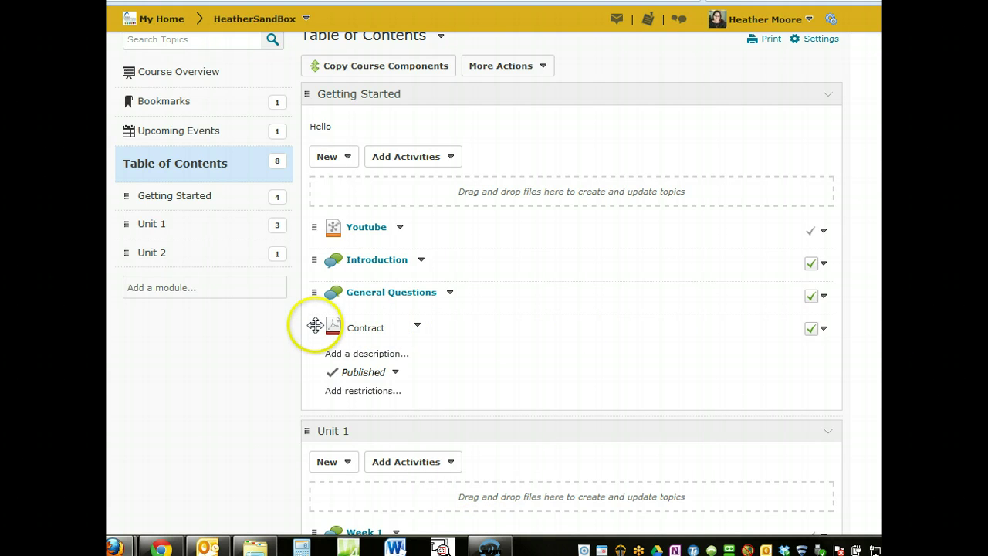
- Move the Contract topic from Getting Started into the Unit 1 module, between Week 1 and Ch 1 HW
mouse_move(314, 325)
mouse_down()
mouse_move(312, 226)
mouse_move(314, 326)
mouse_up()
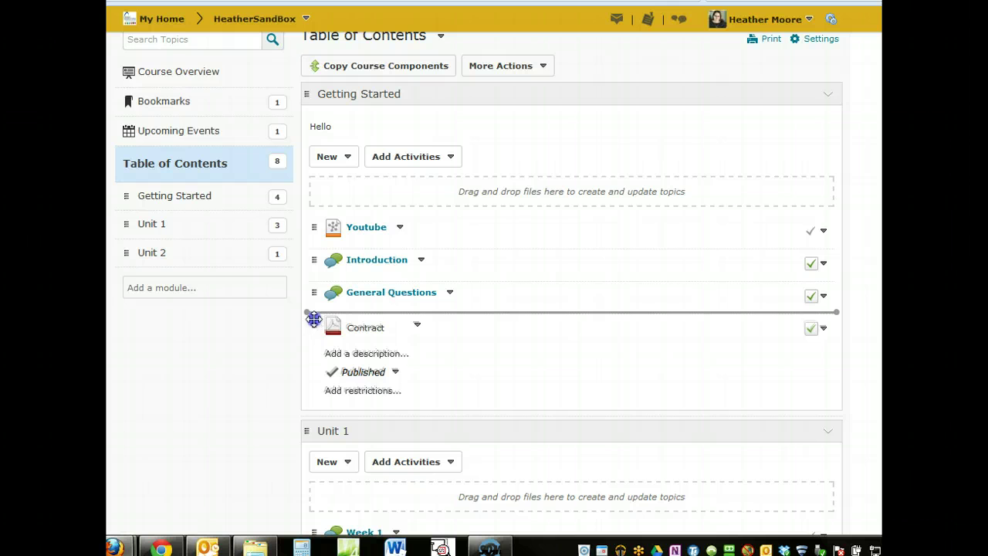
drag(313, 319, 321, 425)
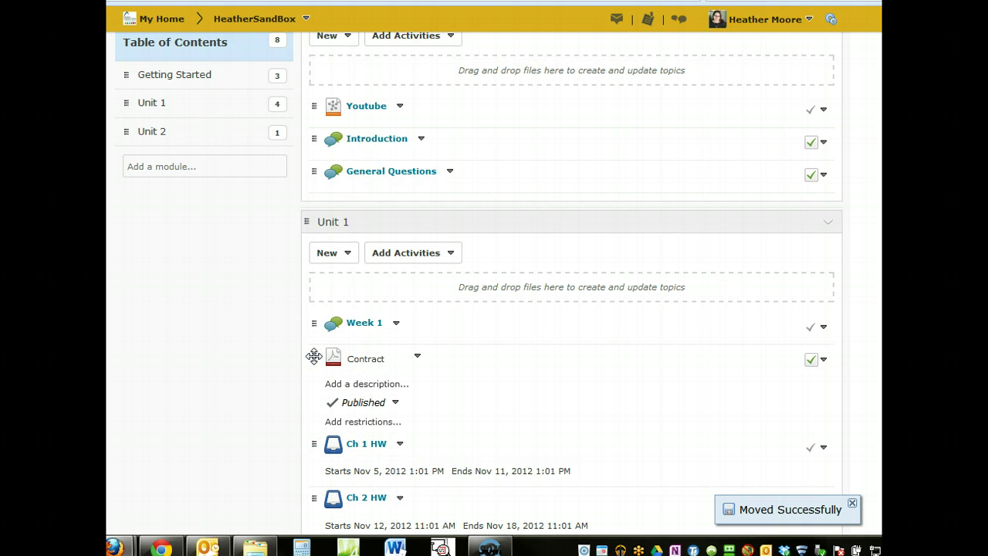
scroll(313, 356, up, 3)
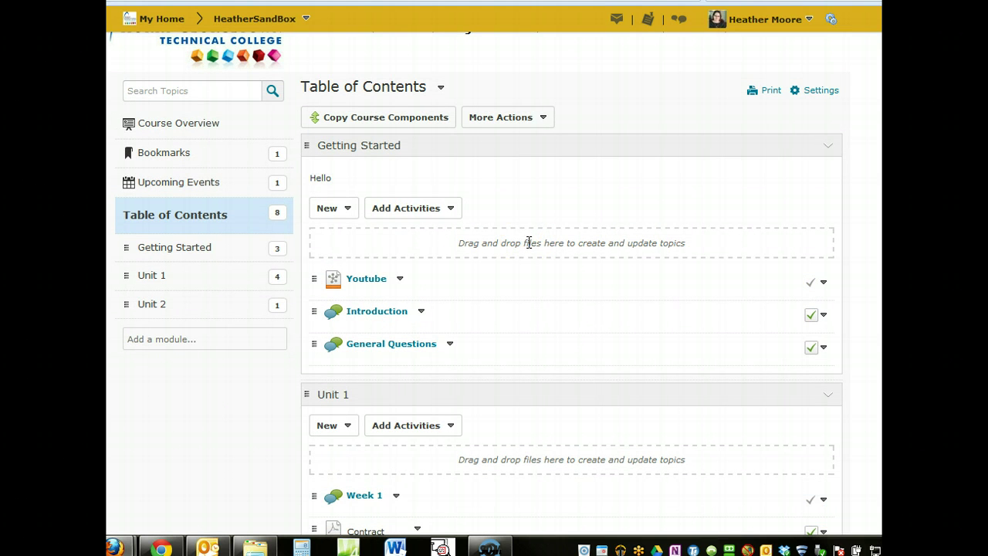
scroll(529, 243, down, 2)
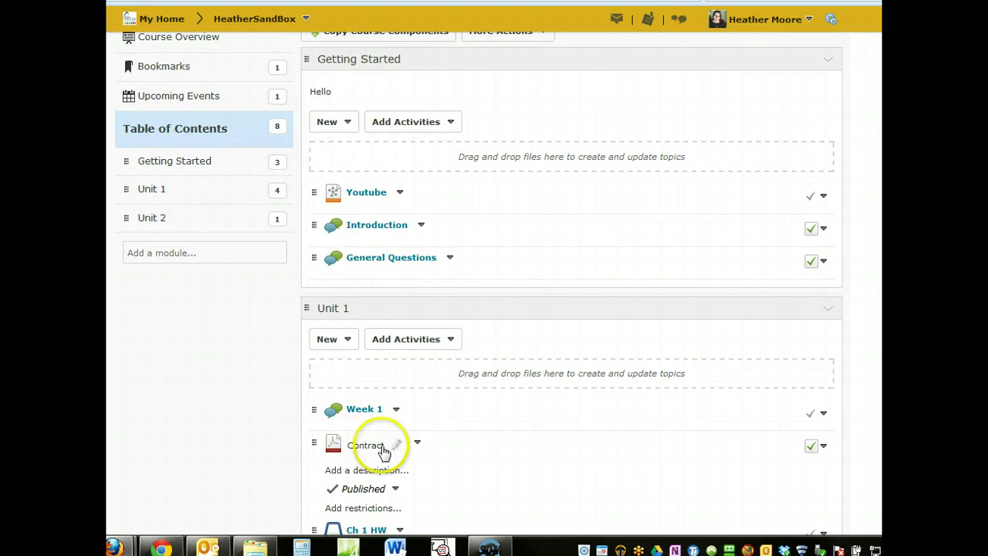
- Check the Table of Contents actions and the course tools for where Manage Files is offered
scroll(573, 235, up, 3)
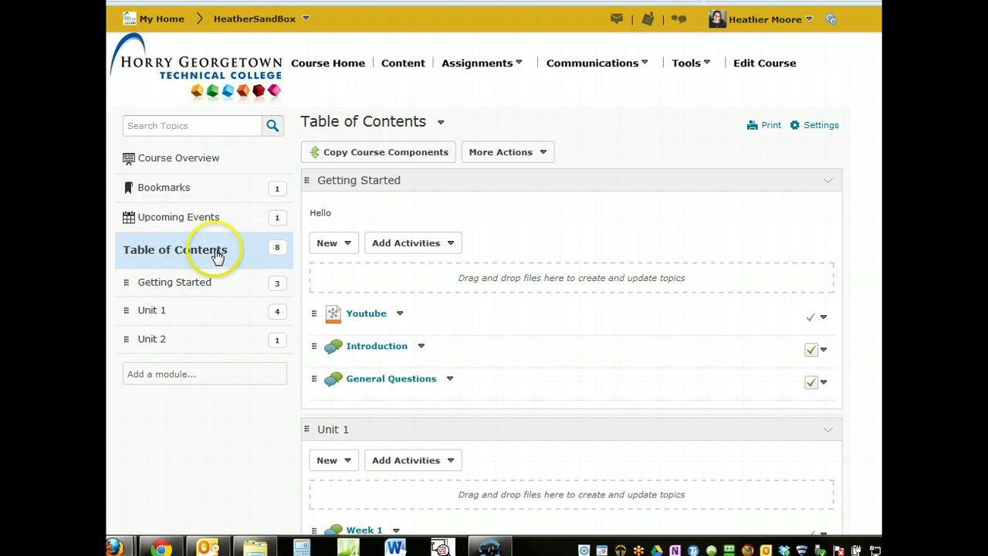
click(440, 124)
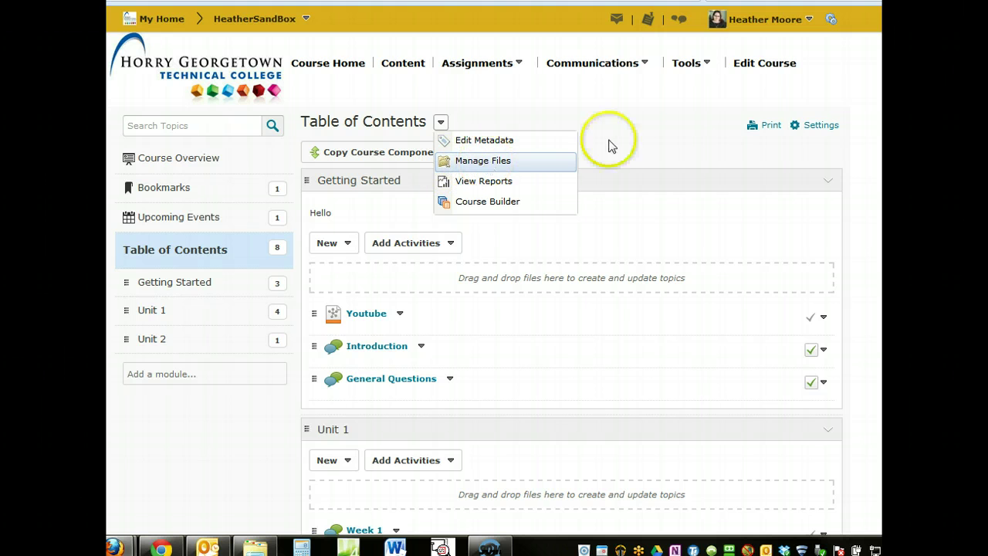
click(631, 119)
click(708, 64)
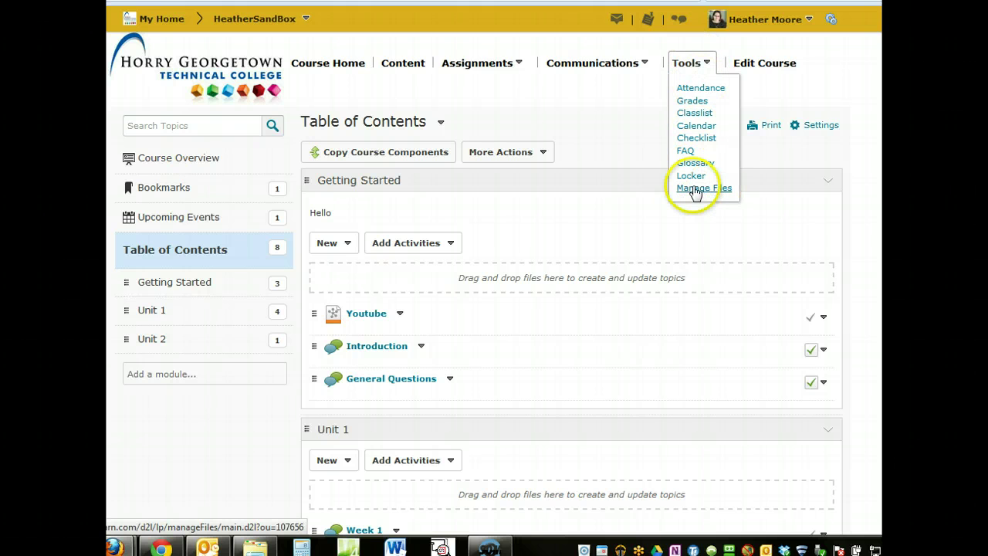
click(578, 125)
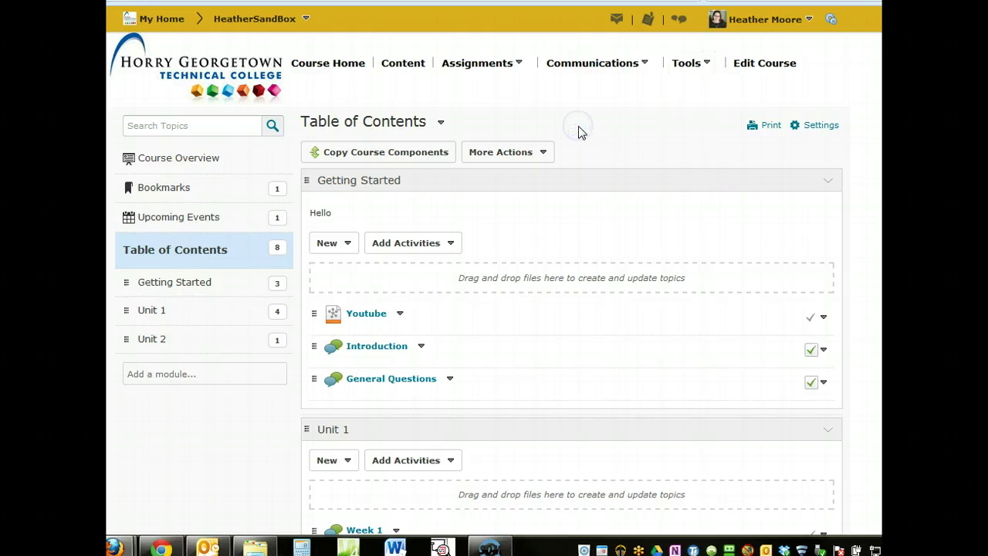
click(689, 65)
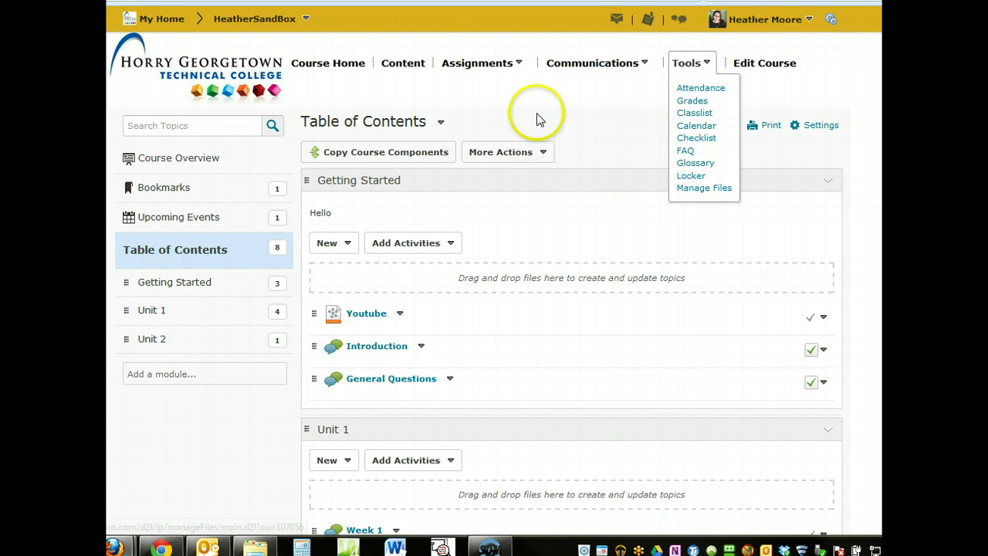
click(510, 112)
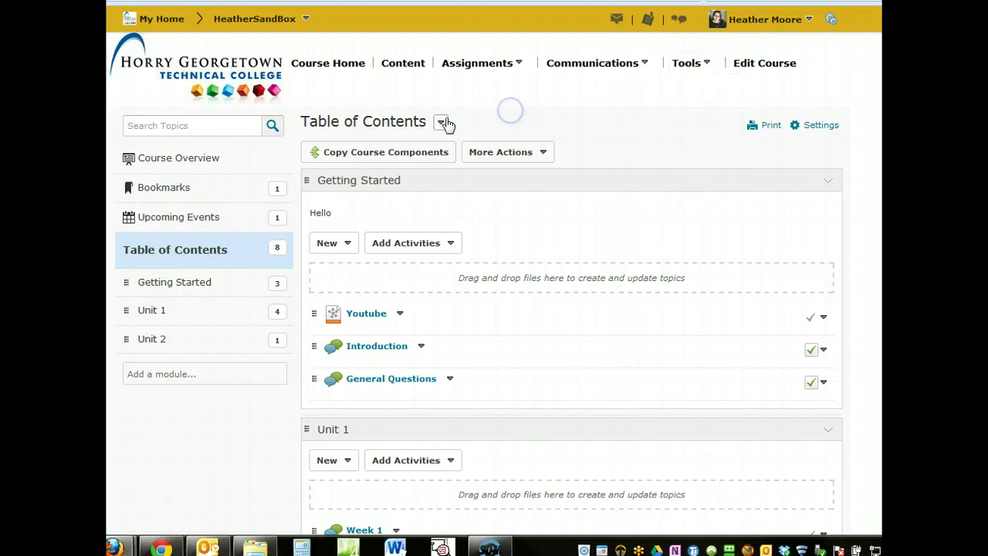
- Open the Getting Started module and view the actions available for it
click(216, 285)
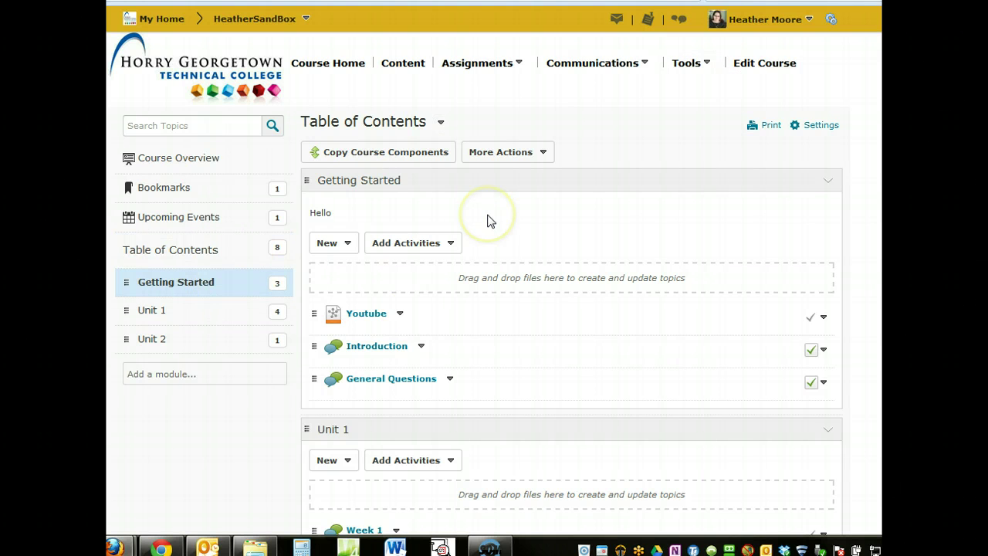
click(475, 158)
click(446, 124)
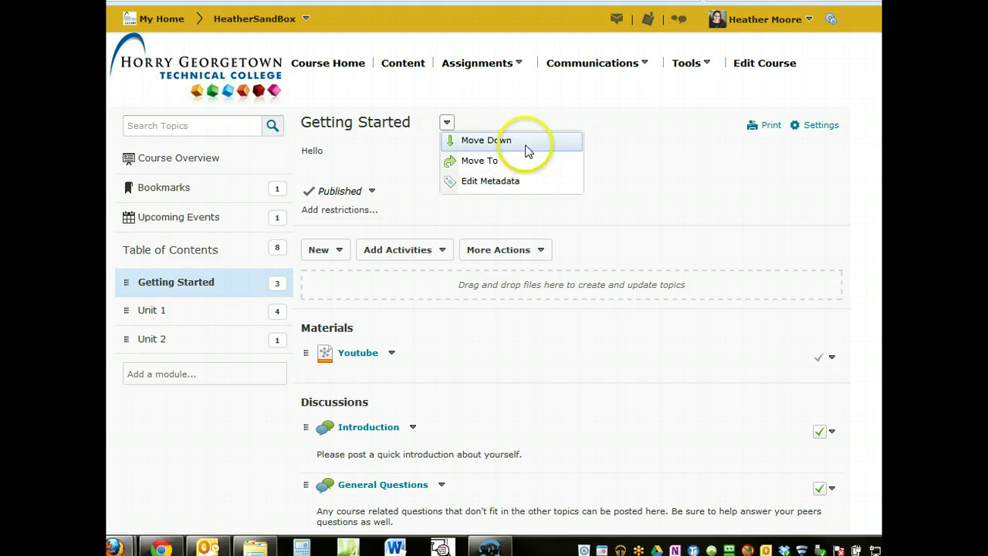
- Open Manage Files for the course and review the actions available for Contract 2011.pdf
click(687, 68)
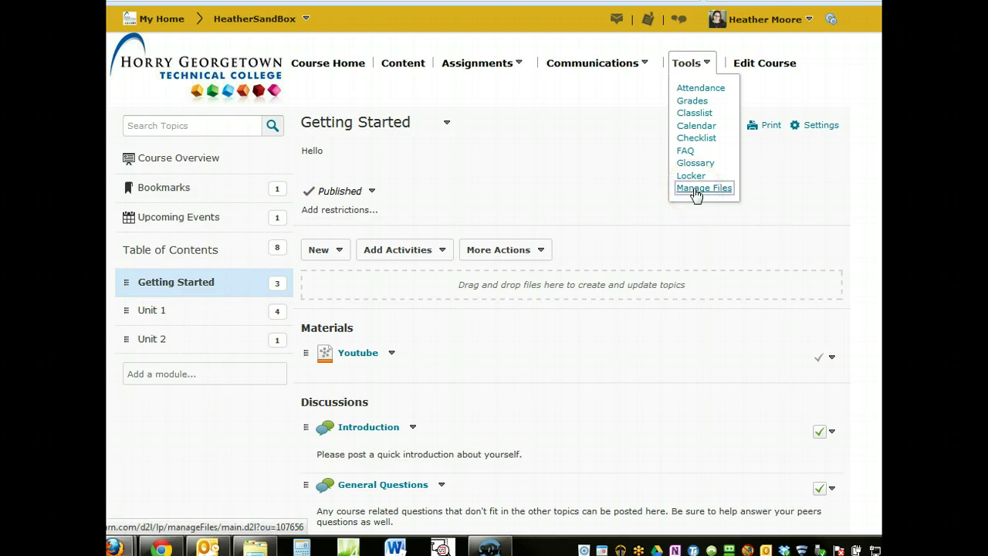
click(695, 192)
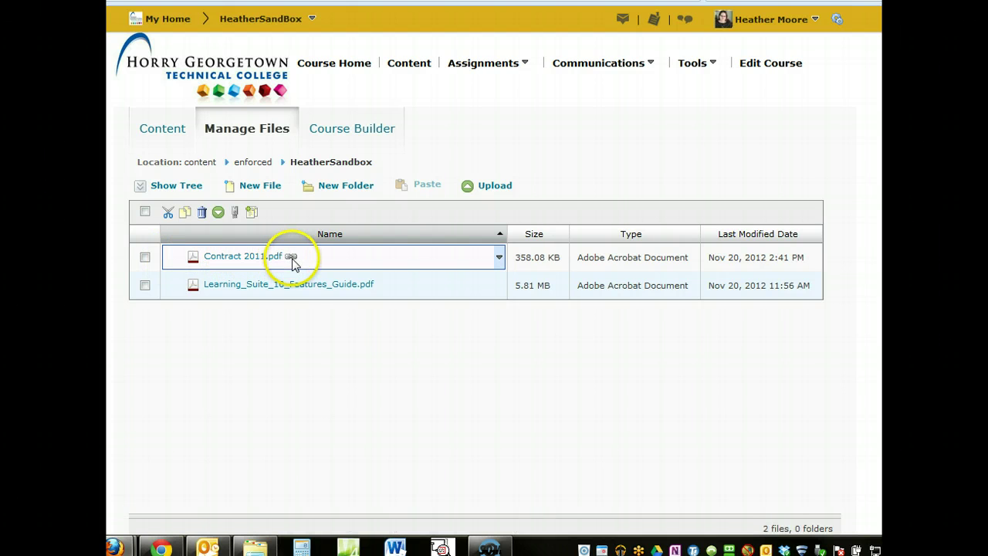
mouse_move(291, 257)
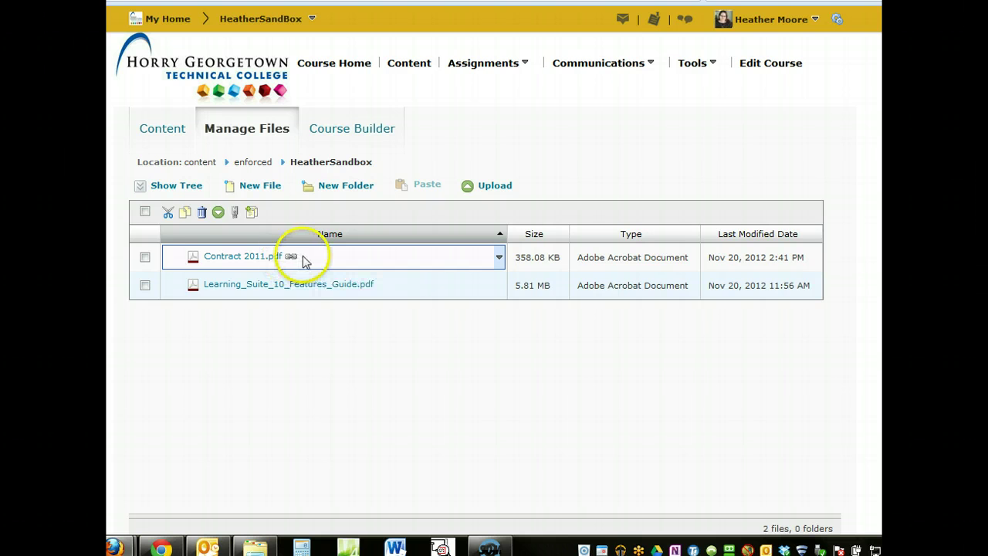
click(290, 258)
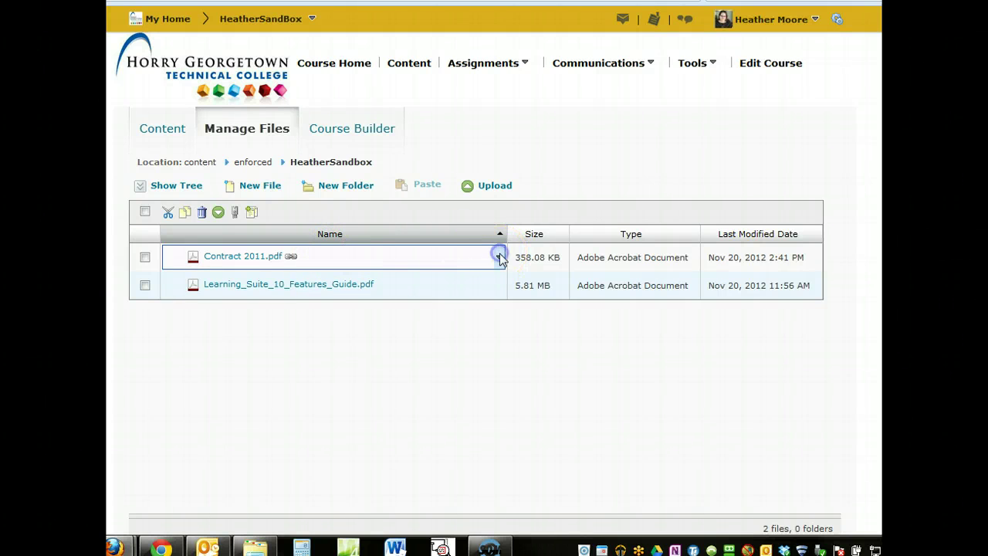
click(500, 258)
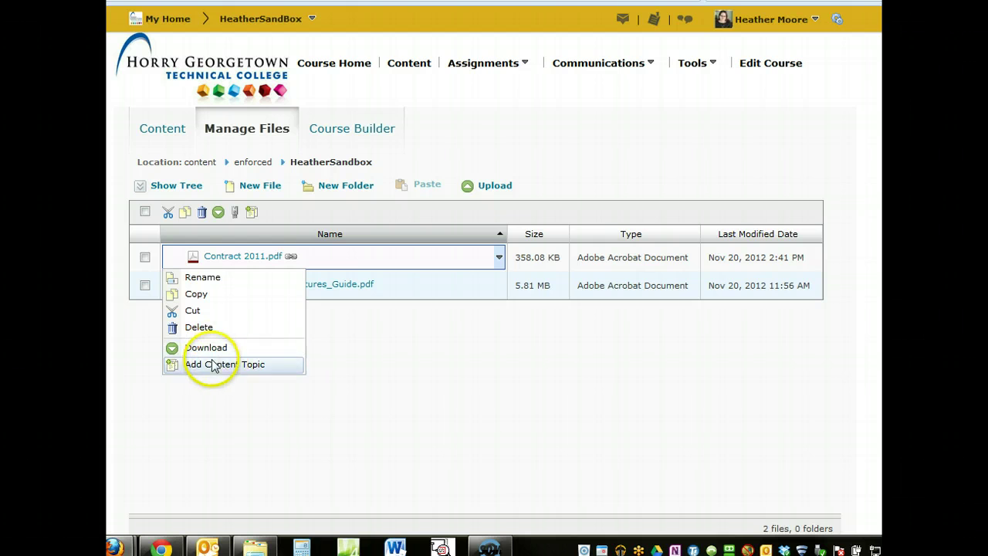
click(346, 332)
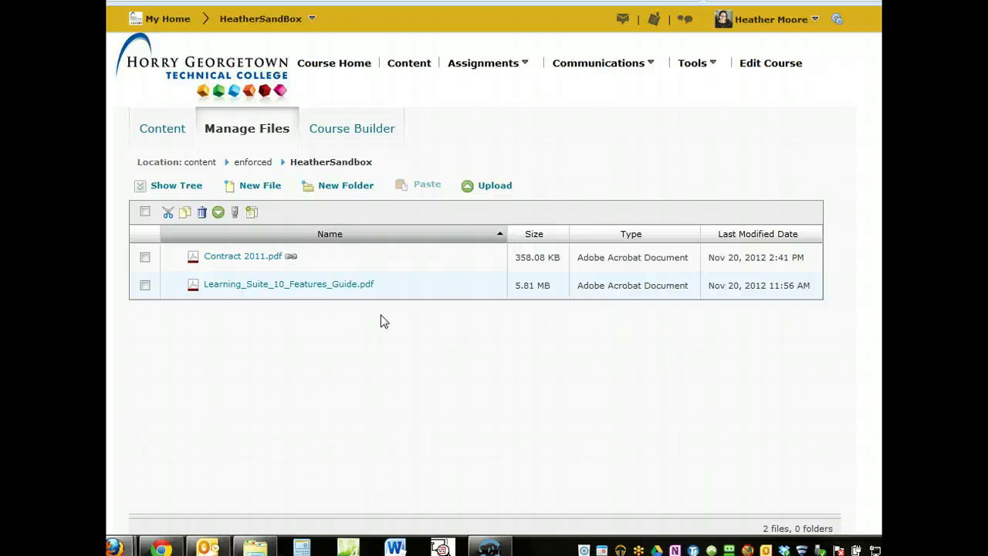
- Check the Upload option in Manage Files without adding a file, and return to the course content
click(503, 193)
click(359, 445)
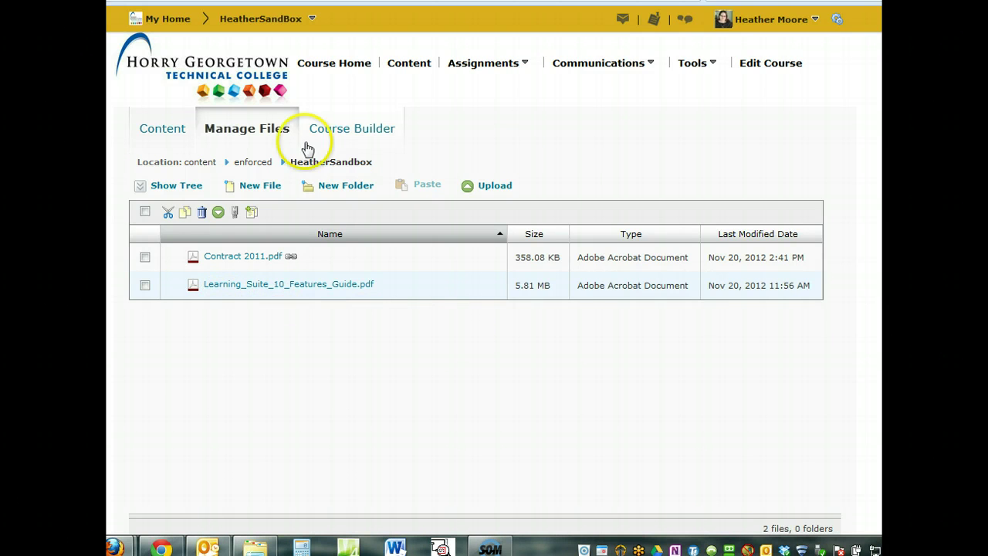
click(152, 131)
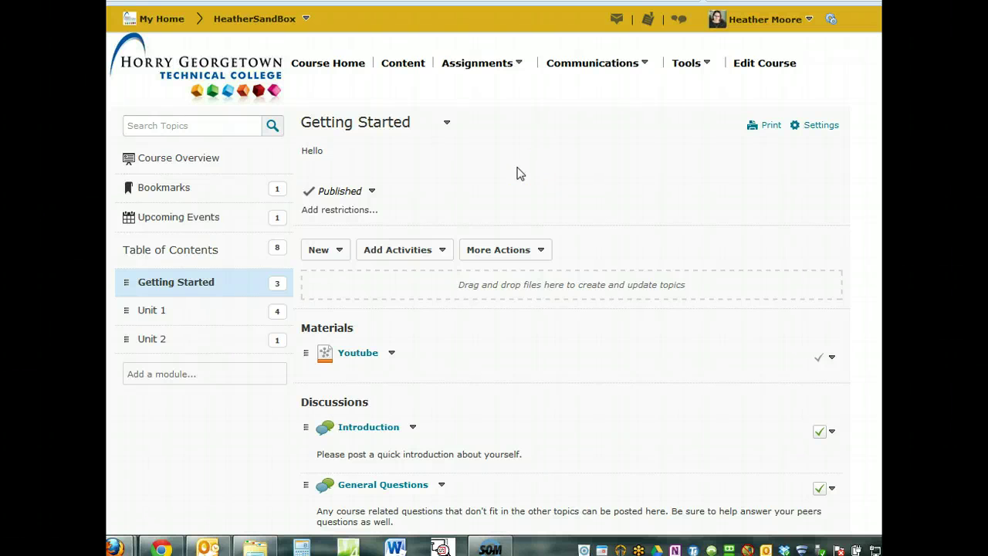
- Start a file upload in the Getting Started module and add 931_1.jpg from the computer
scroll(494, 185, down, 1)
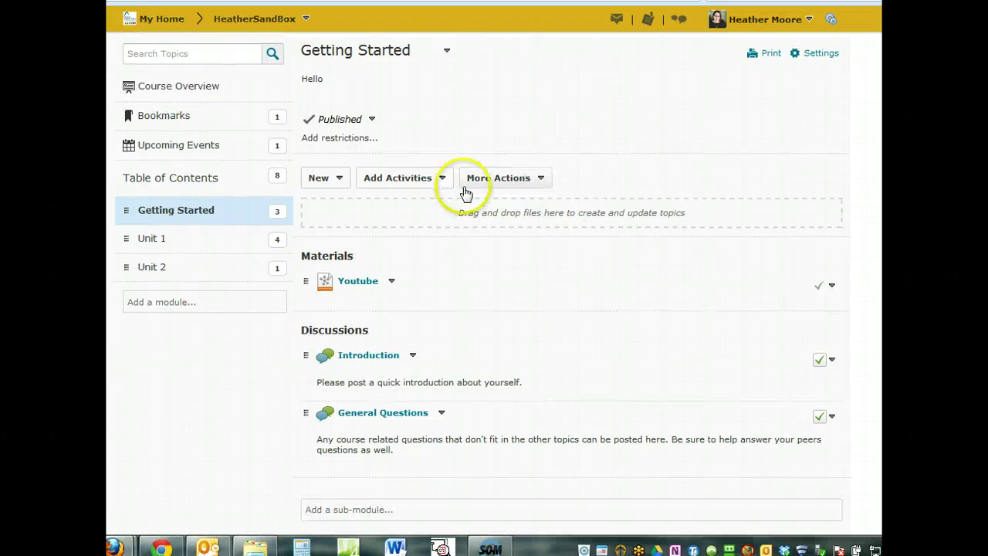
click(340, 176)
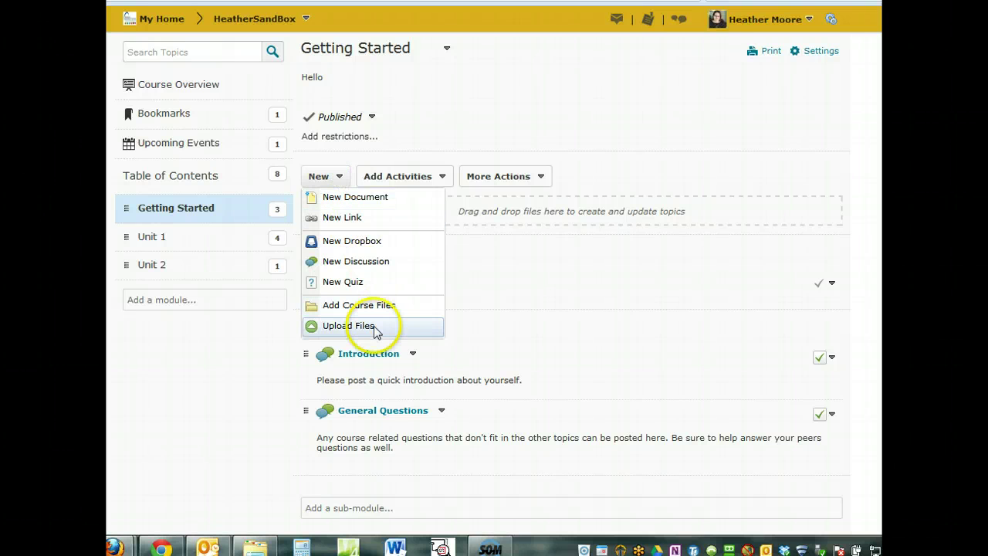
click(342, 327)
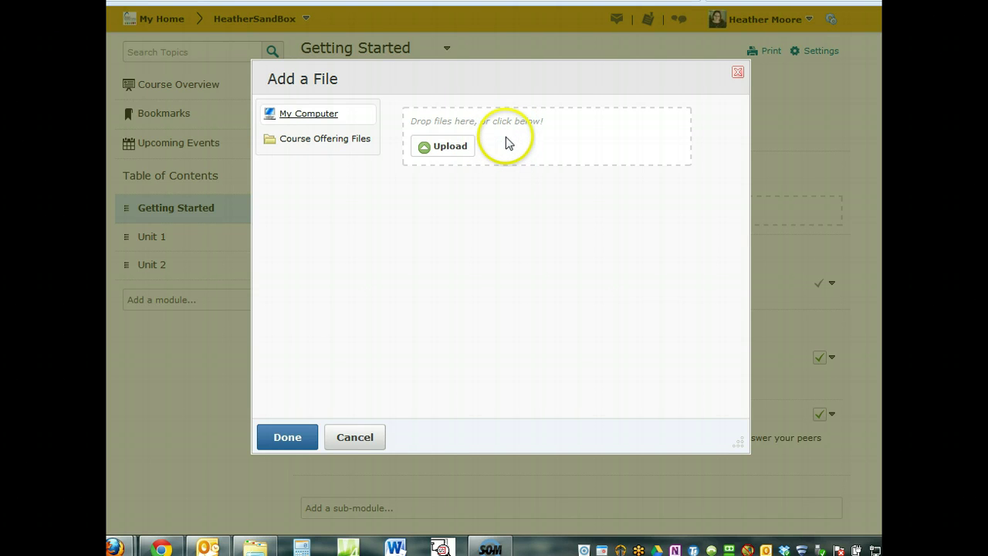
click(440, 146)
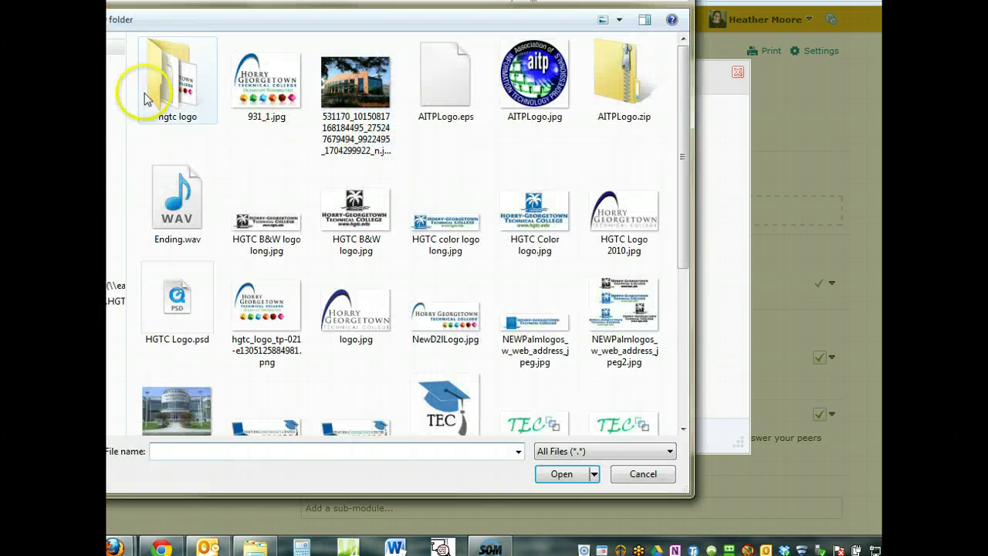
click(263, 96)
click(559, 473)
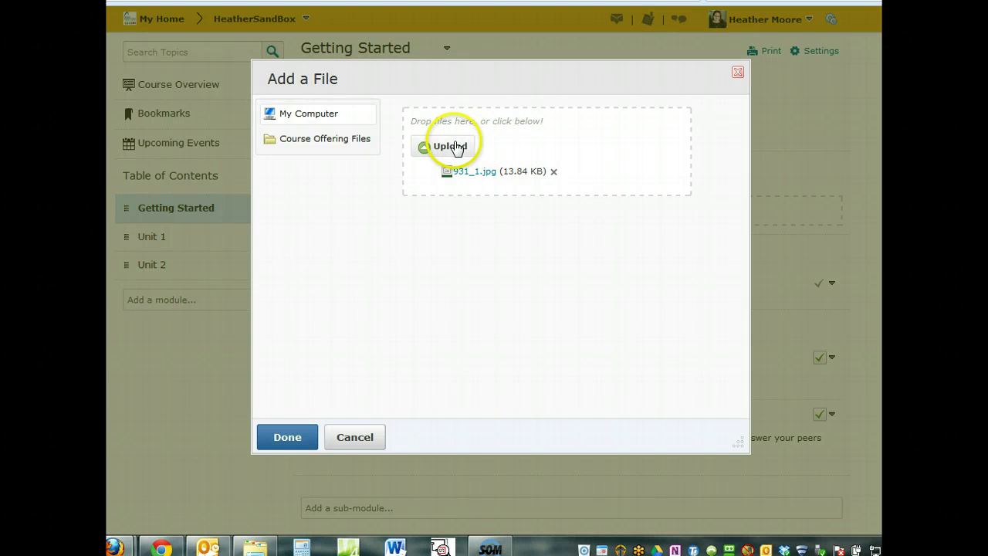
- Add definitions.csv and D2Lemailsurvey.docx from the TEC folder window to the upload and finish adding the files to Getting Started
click(242, 545)
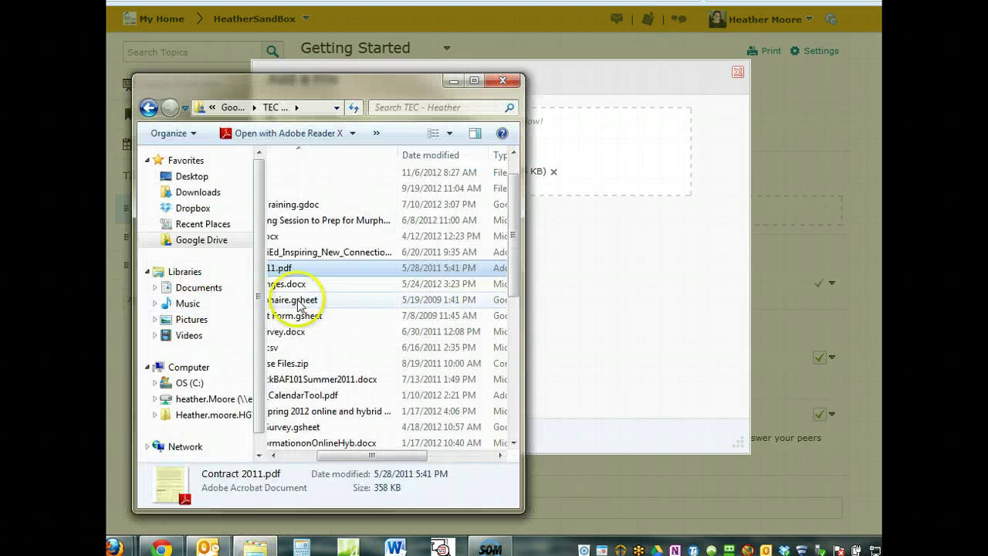
drag(328, 461, 266, 456)
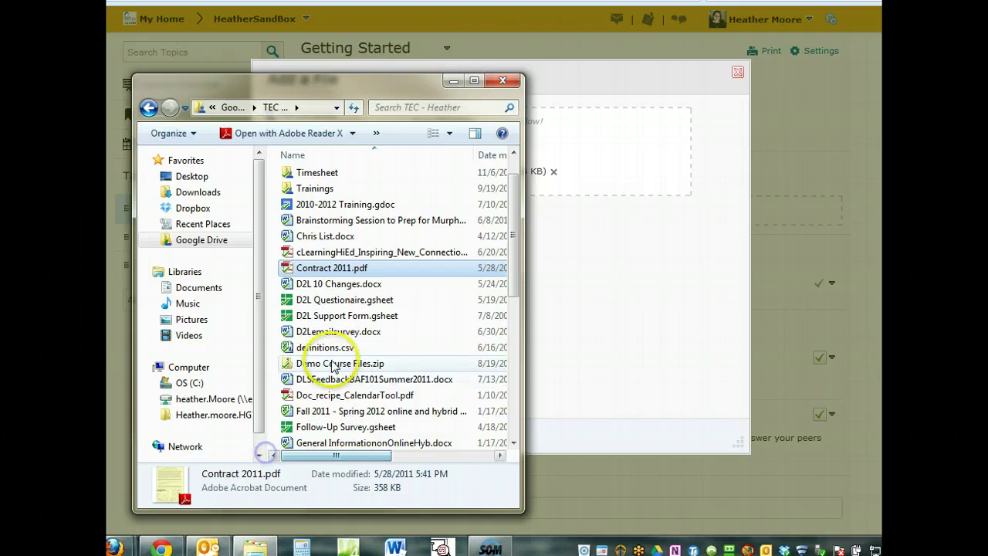
drag(332, 348, 604, 157)
drag(321, 332, 590, 170)
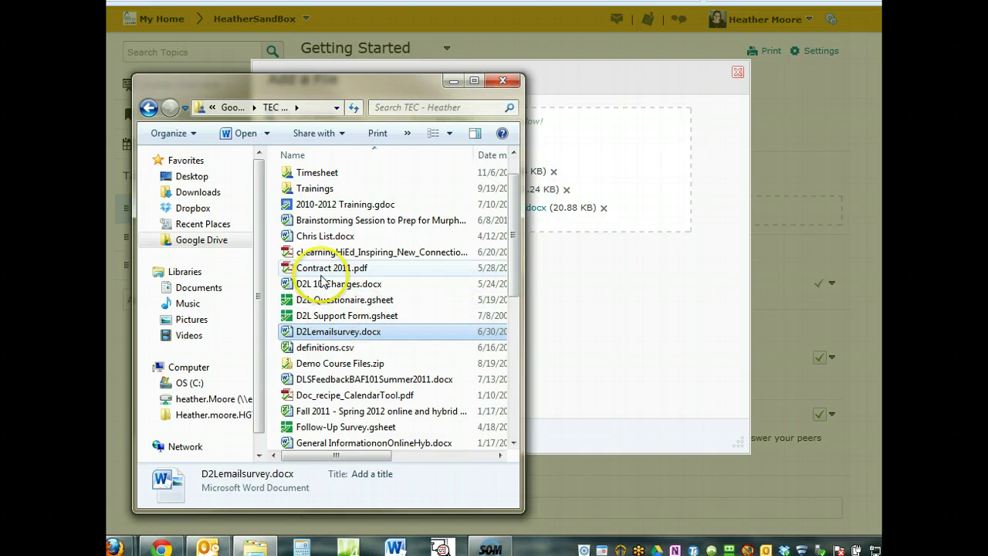
click(453, 80)
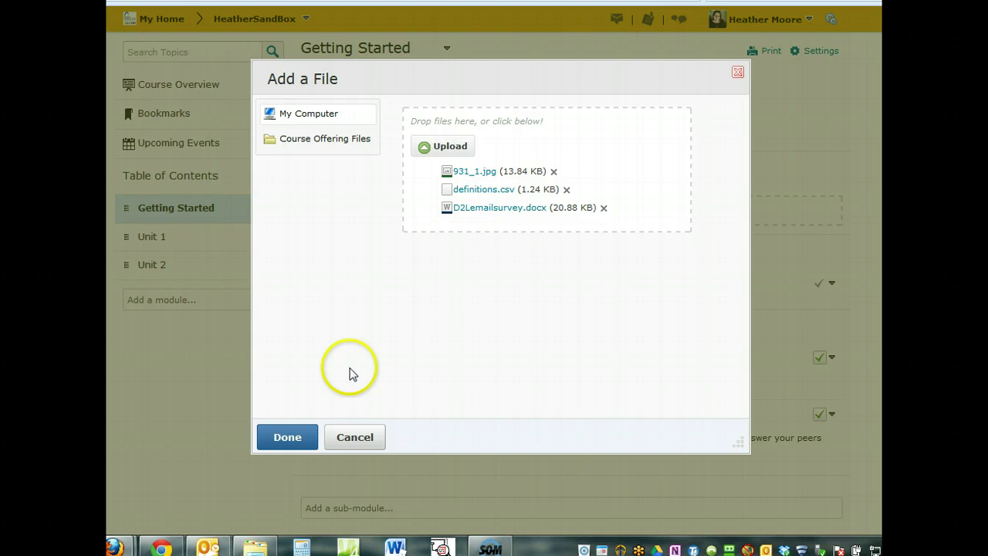
click(284, 435)
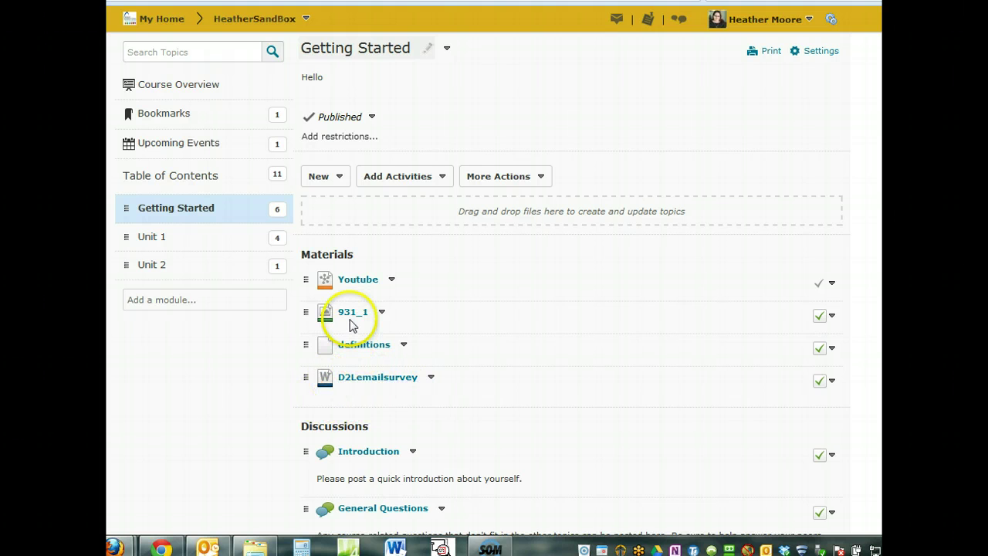
- Examine how the Getting Started topics are grouped under the Materials and Discussions headings
scroll(494, 265, down, 3)
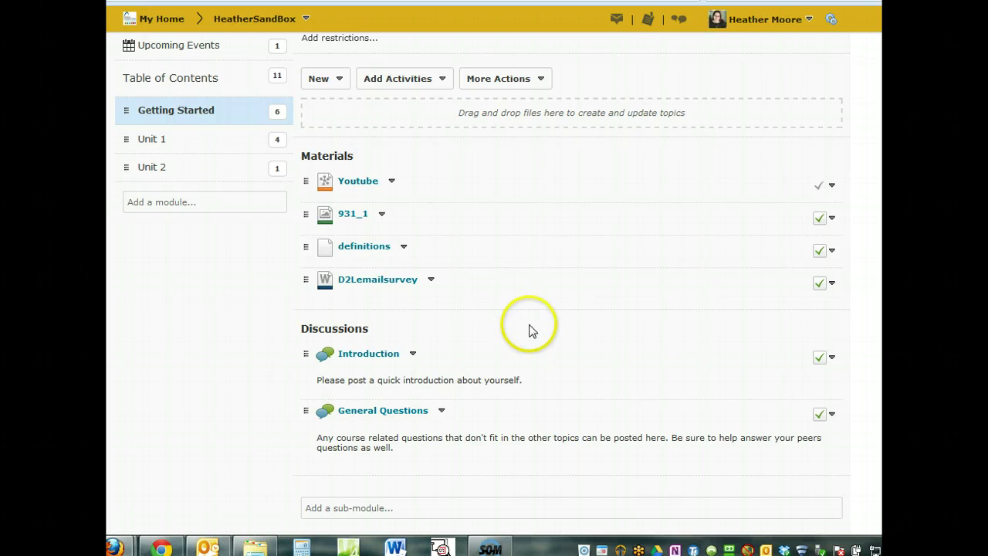
scroll(529, 331, up, 3)
scroll(523, 354, up, 3)
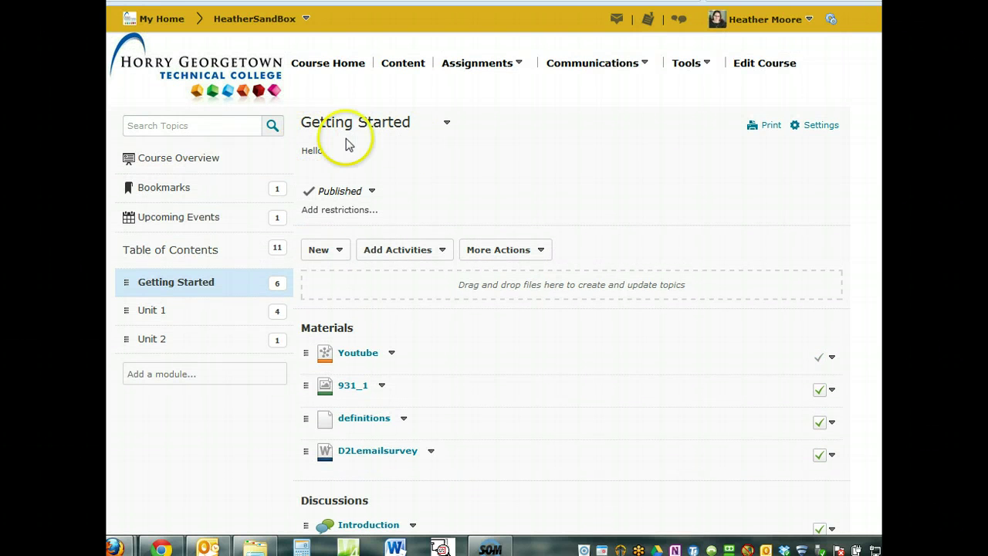
scroll(467, 185, down, 6)
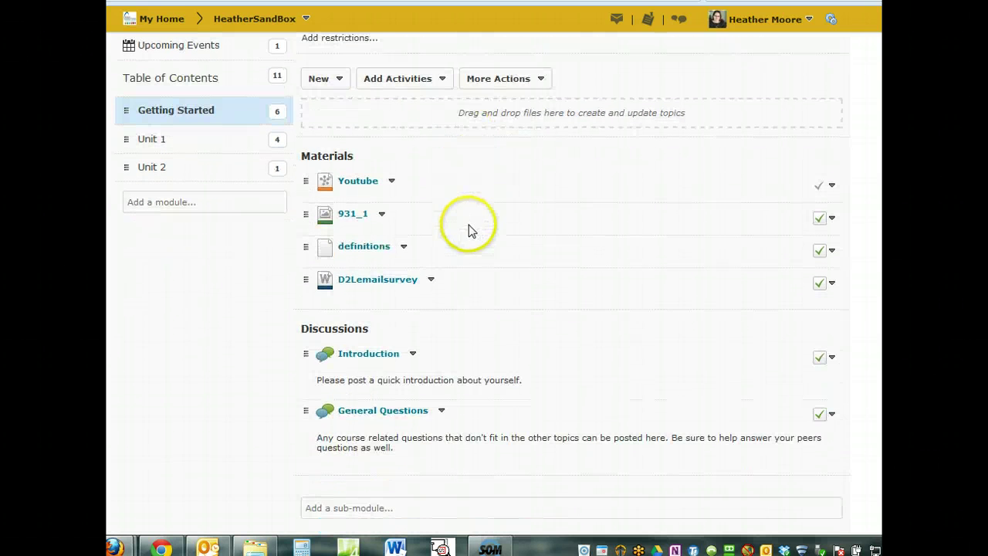
drag(286, 150, 327, 156)
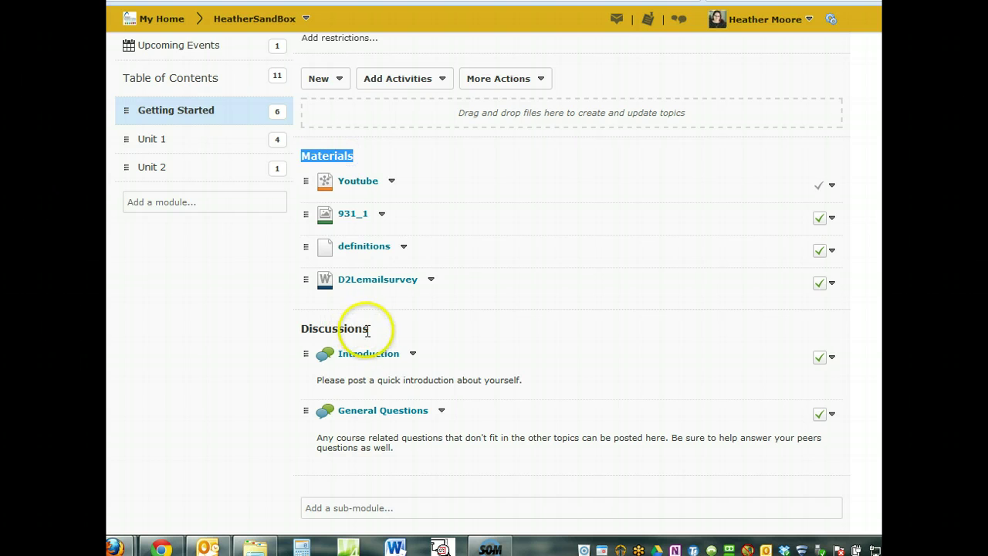
drag(372, 328, 347, 331)
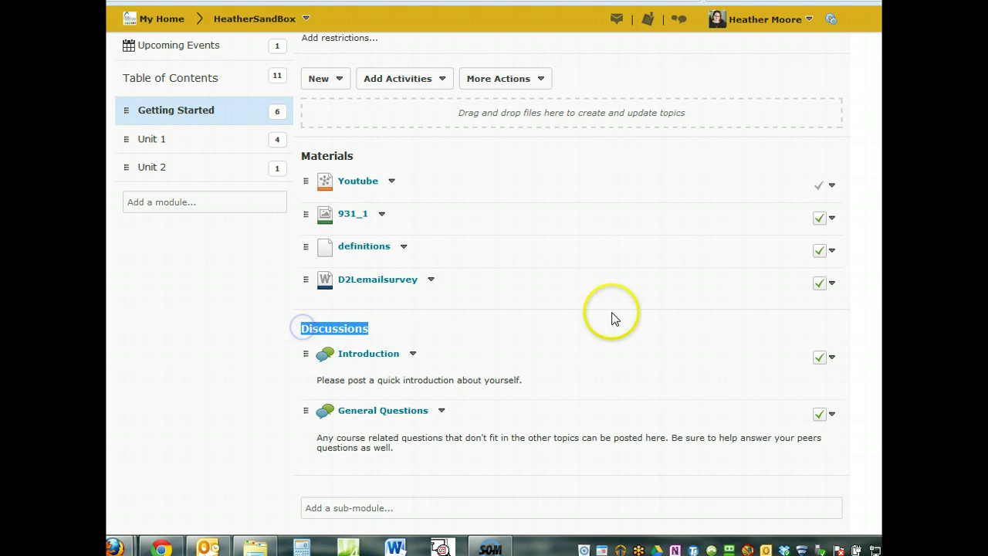
- Set the Content Arrangement to None in the content settings, save it, and view the Getting Started topic list
scroll(611, 315, up, 6)
click(816, 126)
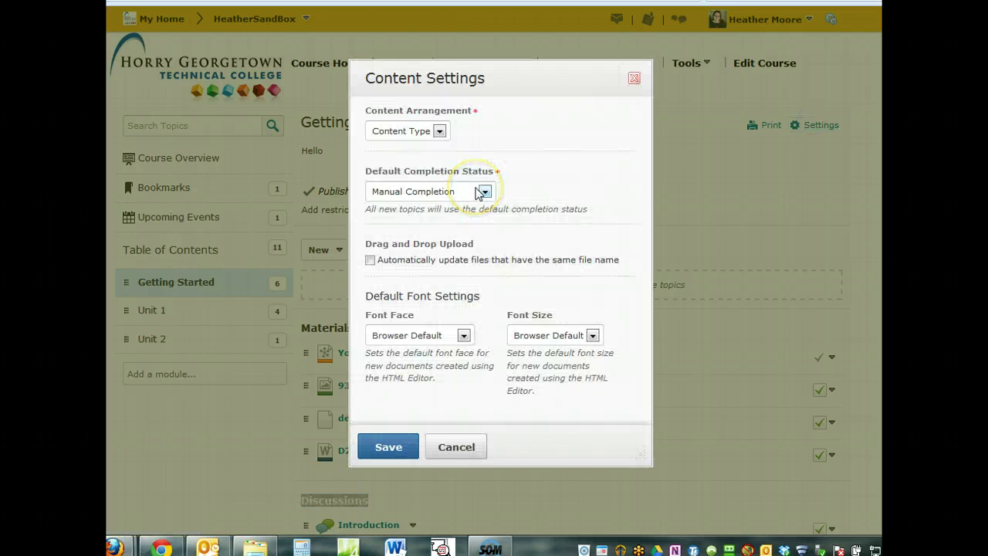
click(436, 132)
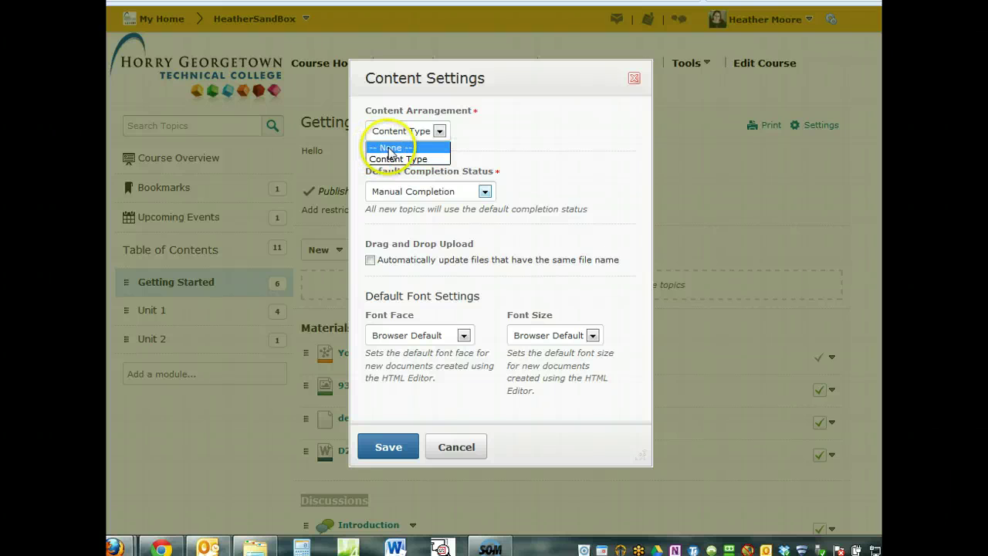
click(390, 148)
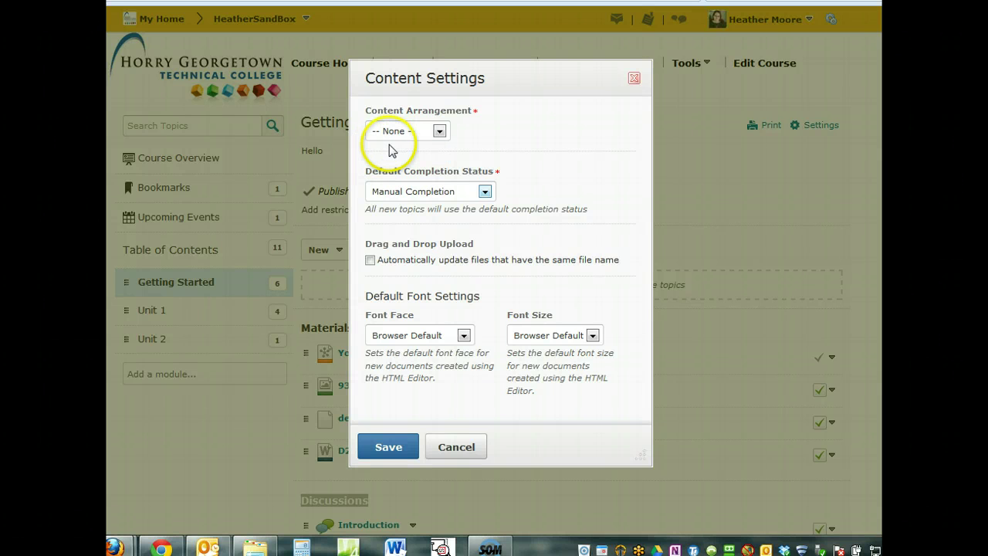
click(388, 447)
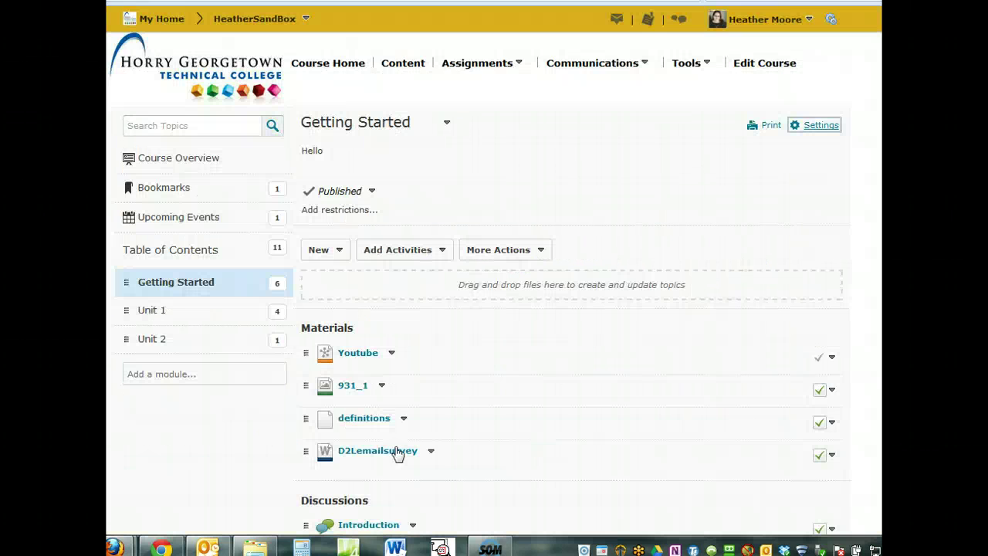
scroll(534, 330, down, 1)
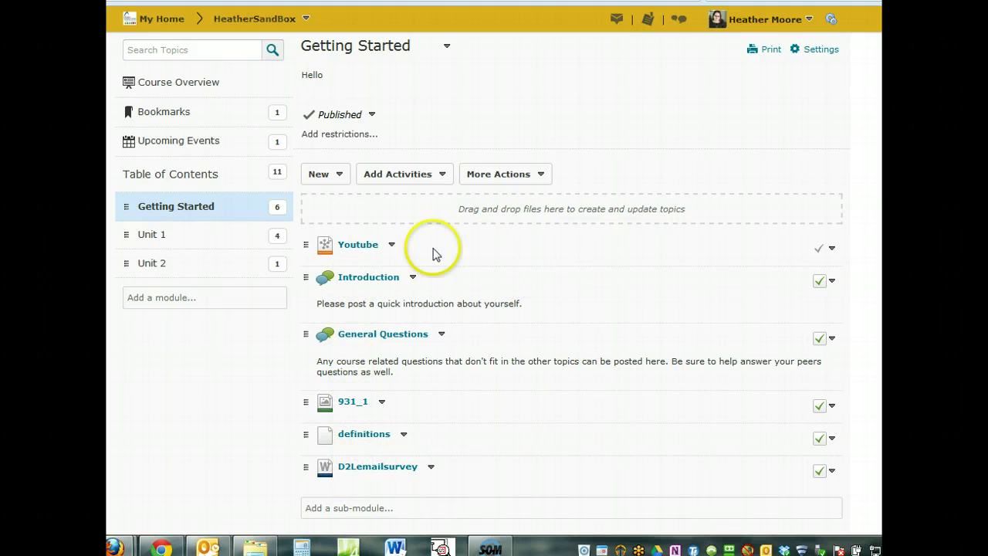
- Open the content settings, compare the Content Arrangement options, and set the arrangement to Content Type
click(817, 49)
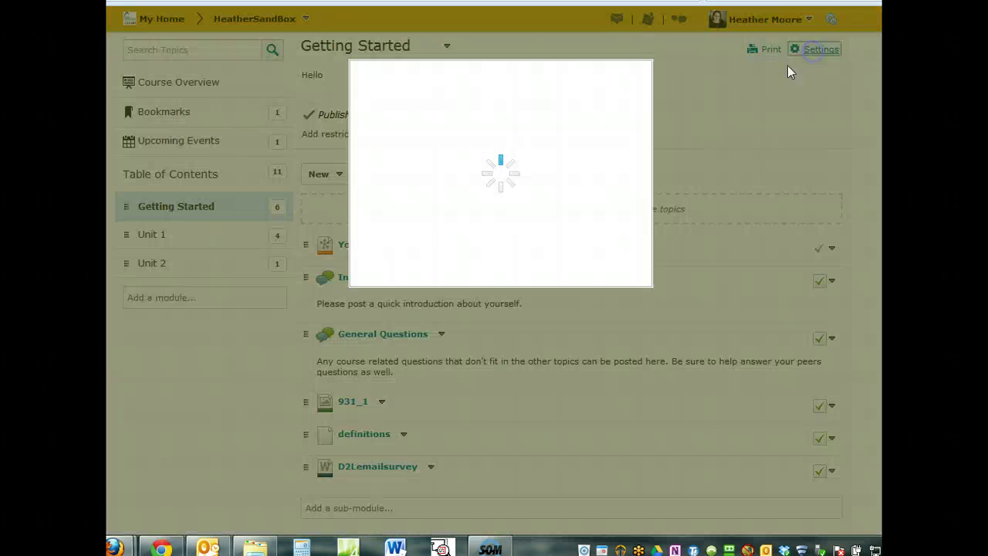
click(407, 133)
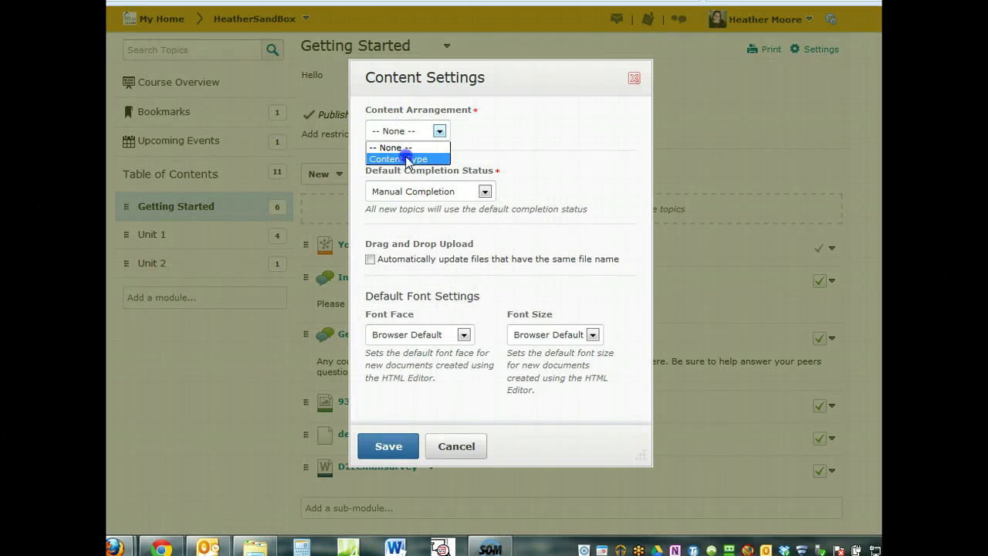
click(398, 158)
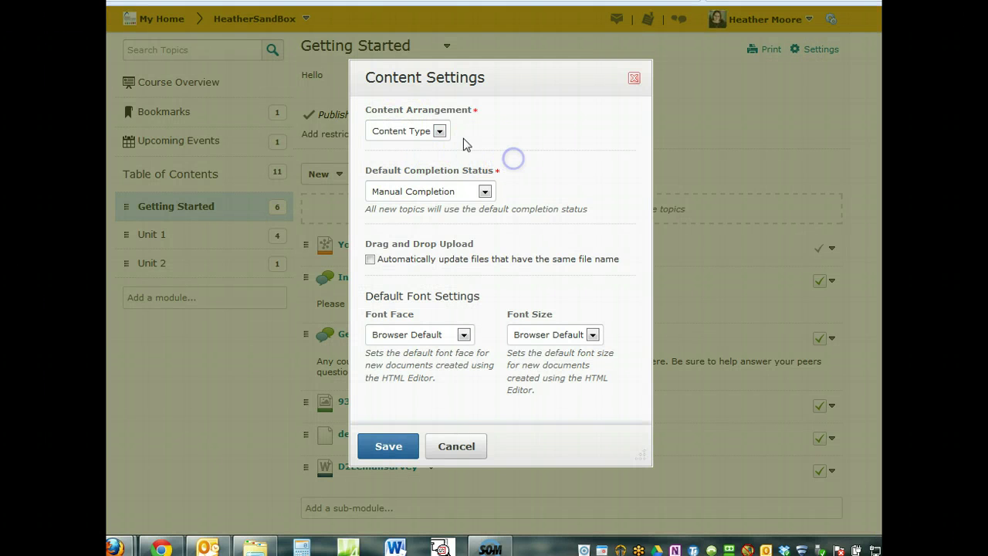
click(389, 133)
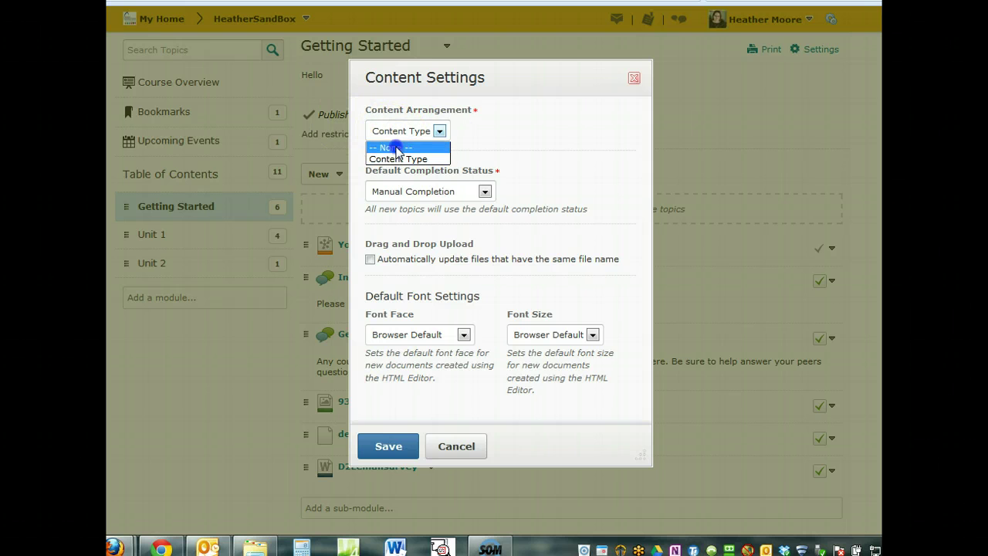
click(392, 144)
click(390, 131)
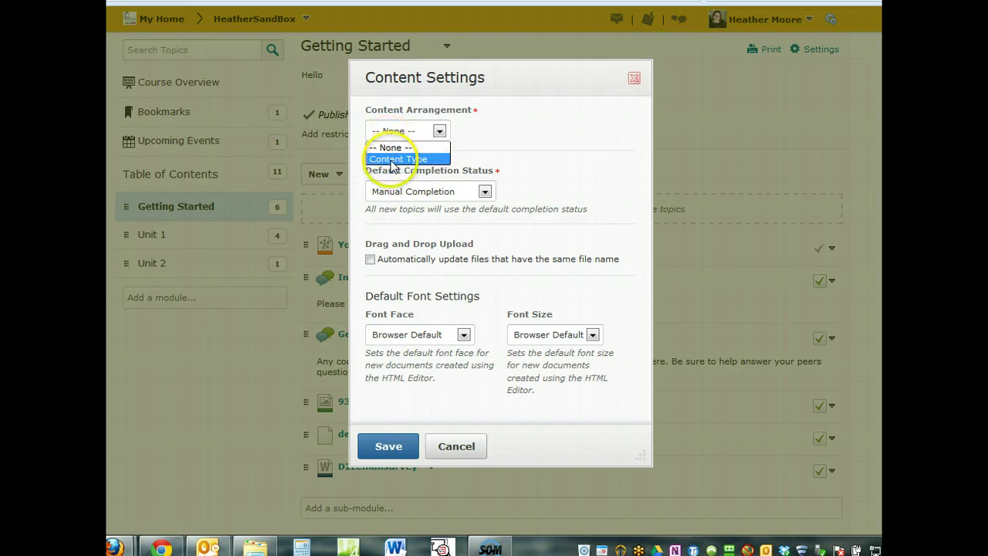
click(395, 162)
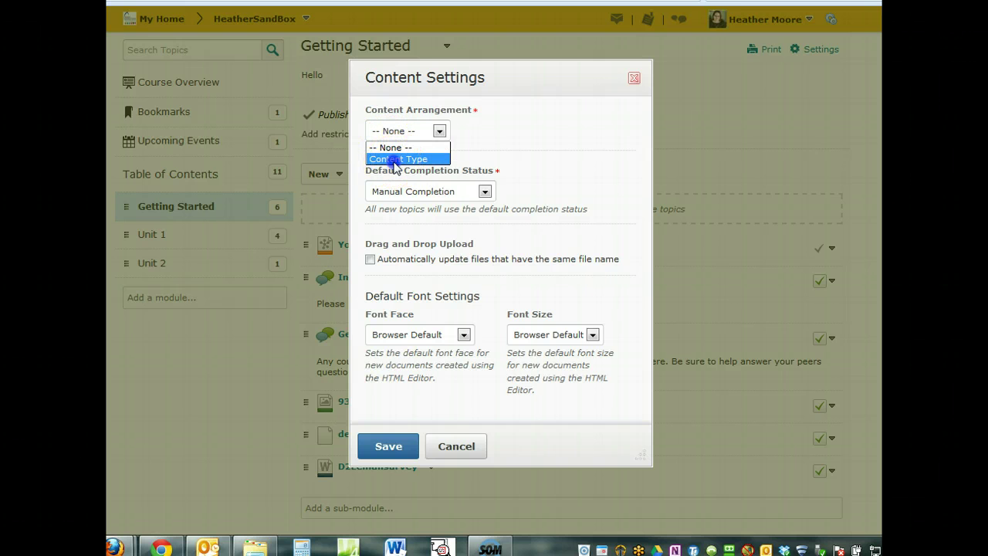
click(395, 162)
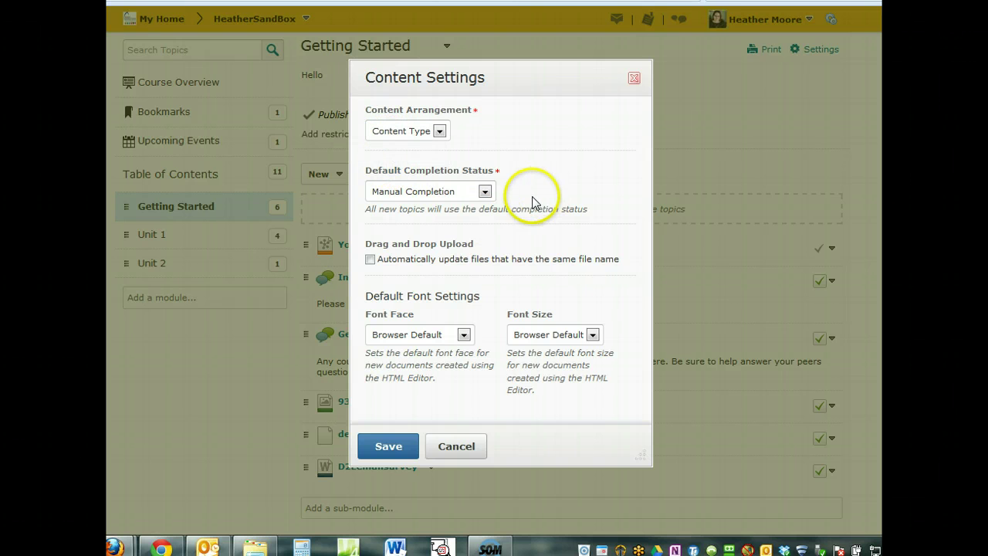
- Try Automatic Completion and No Completion Tracking as the Default Completion Status, settle on Manual Completion, and save the content settings
click(484, 192)
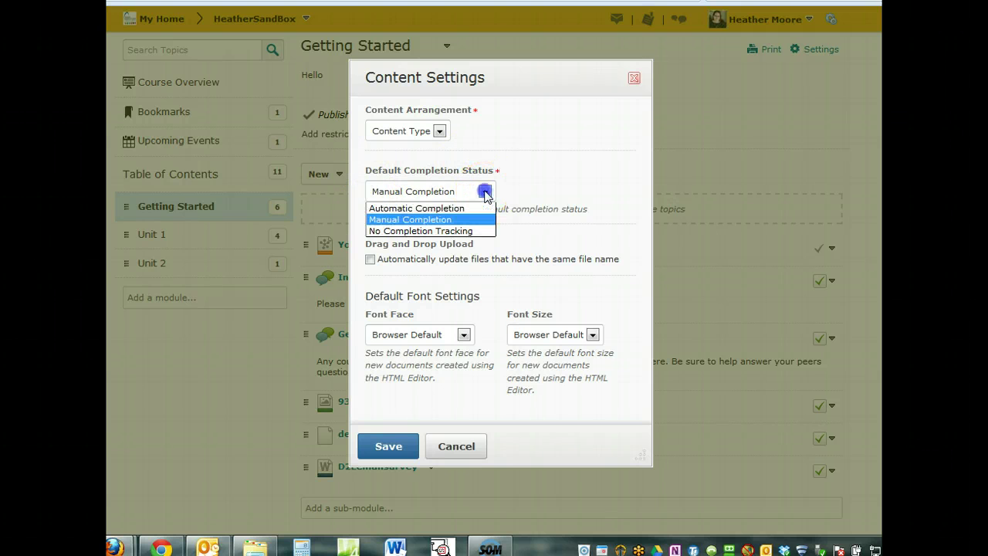
click(432, 208)
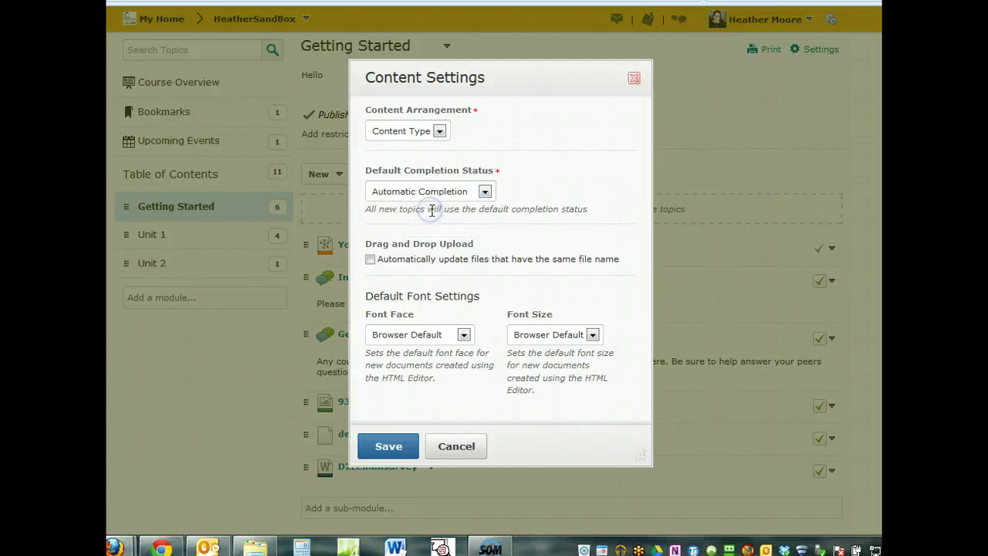
click(485, 193)
click(423, 224)
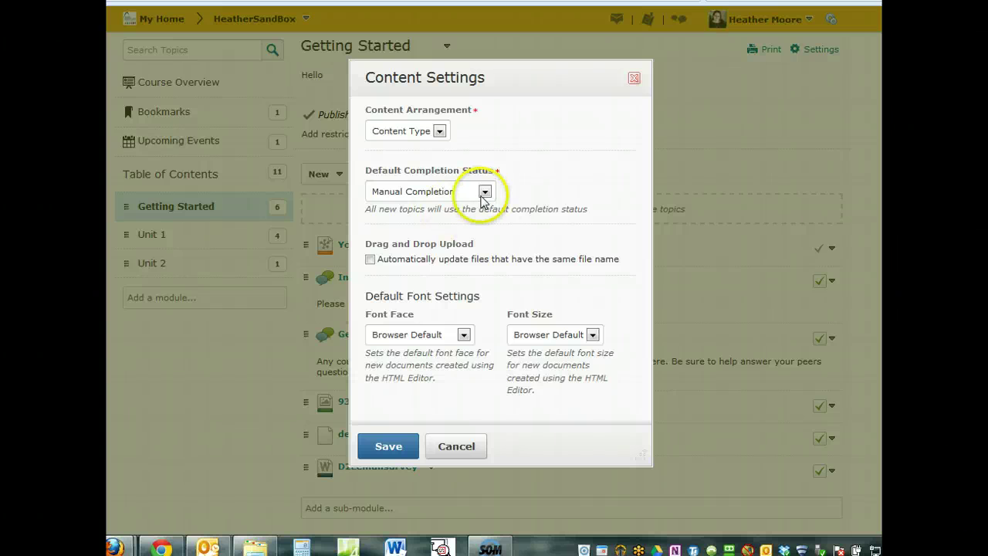
click(484, 192)
click(397, 230)
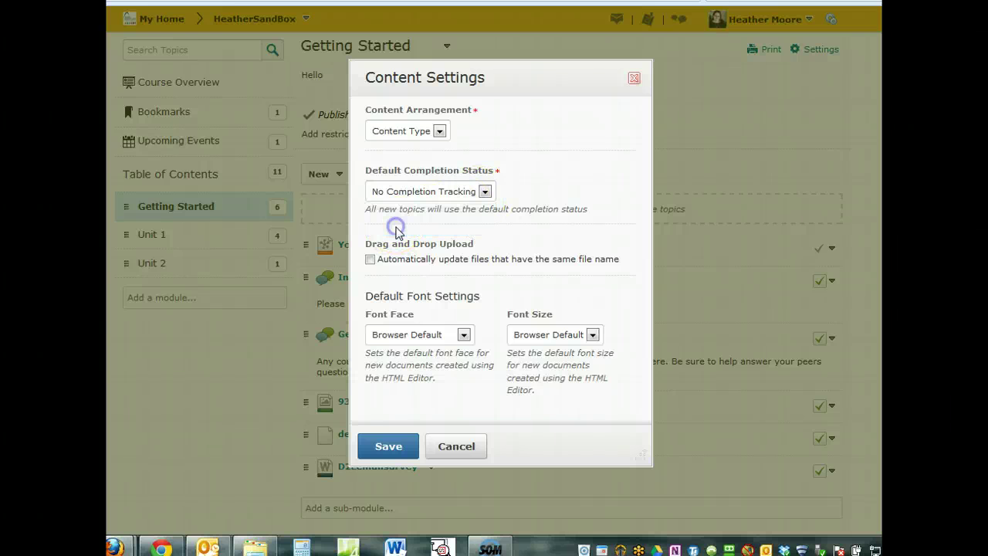
click(463, 192)
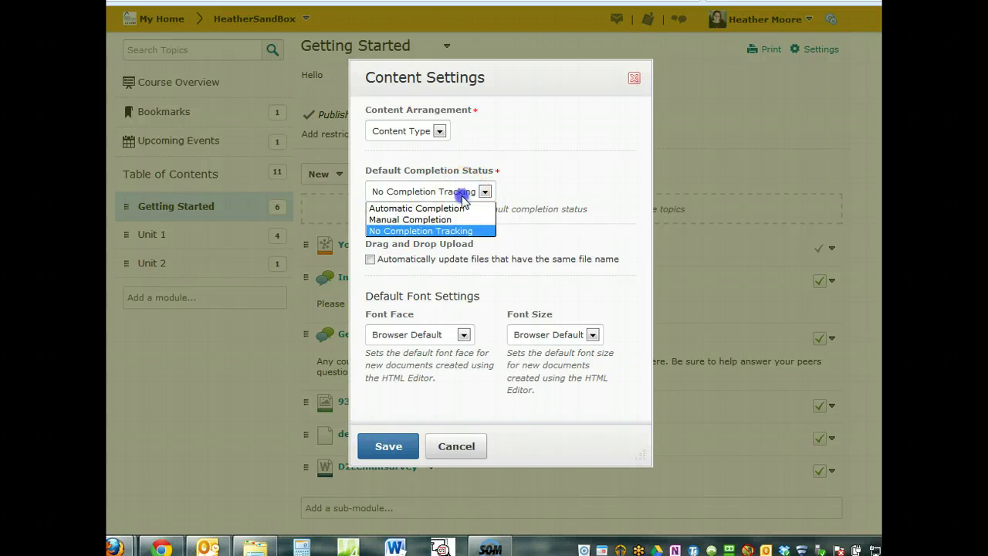
click(411, 220)
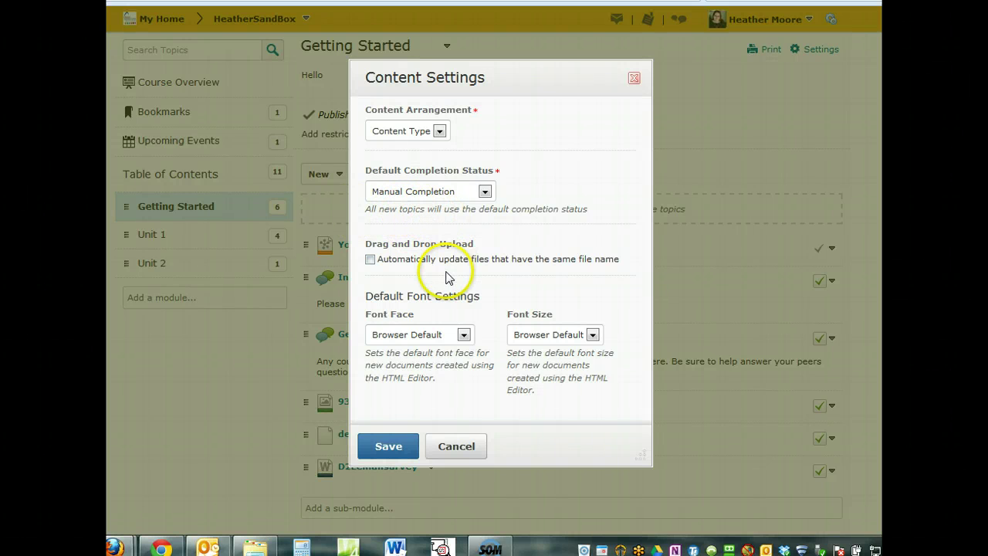
click(388, 448)
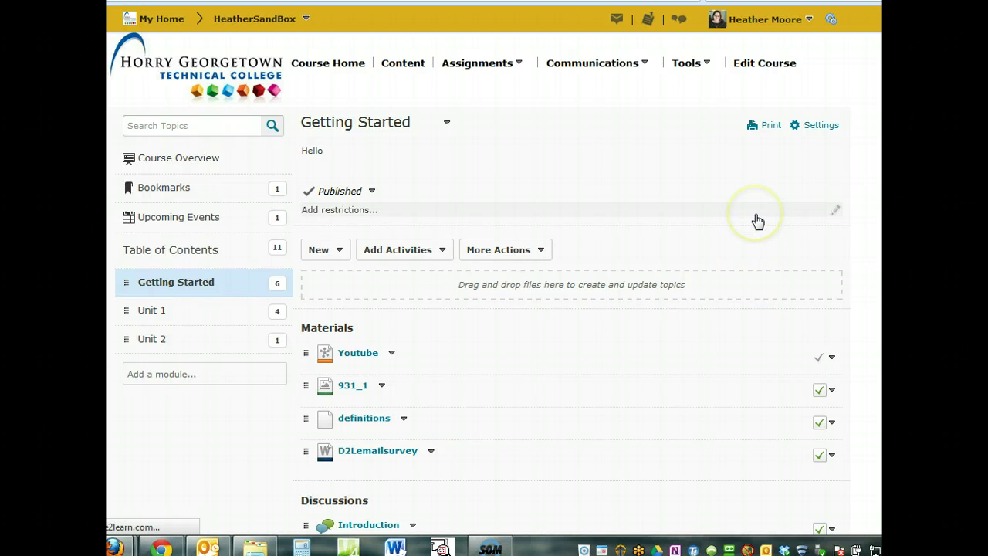
- Change the current role from Faculty to Student in the Role Switch area of the course home page
scroll(749, 340, down, 3)
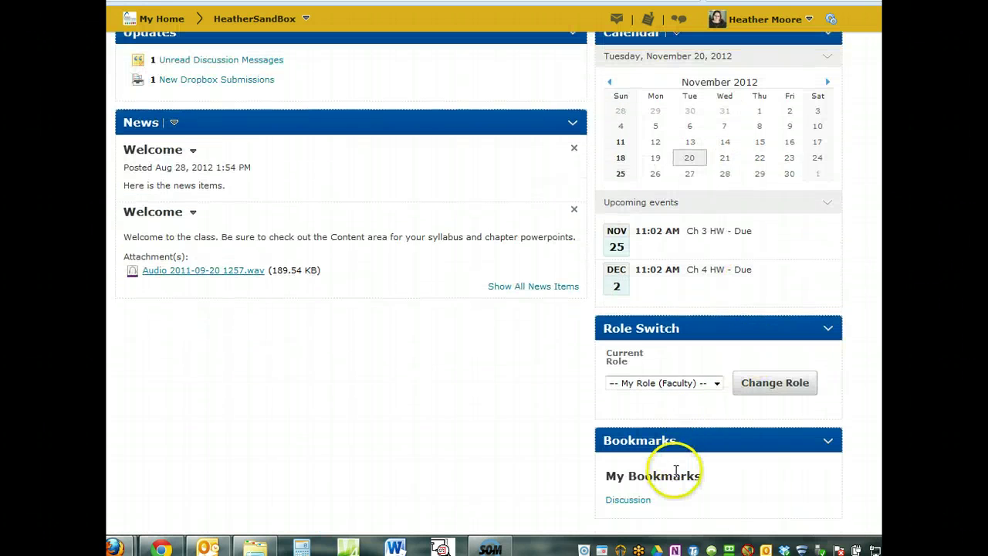
click(710, 383)
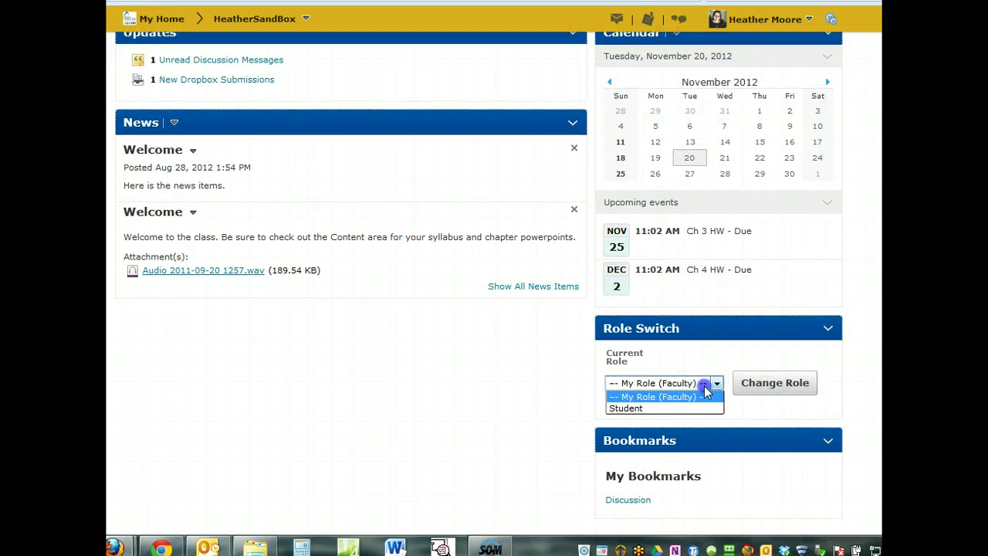
click(654, 404)
click(762, 388)
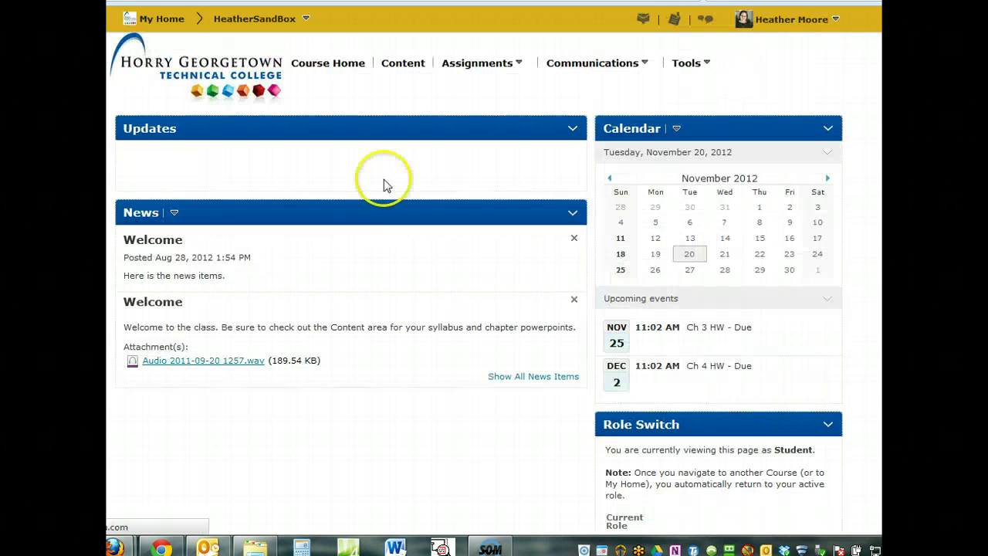
- Open the course content as a student and view the Materials and Discussions groups in Getting Started
click(388, 63)
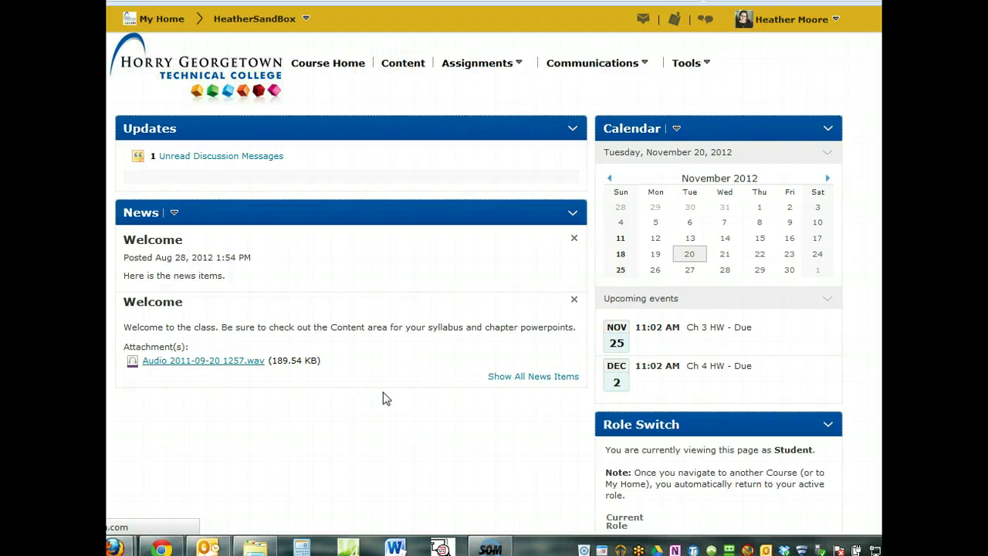
click(480, 364)
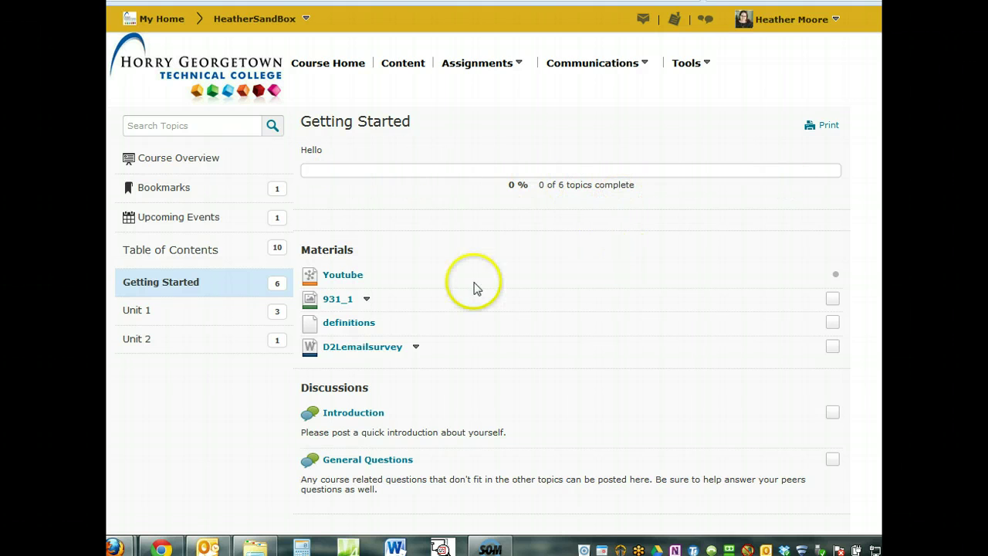
click(326, 246)
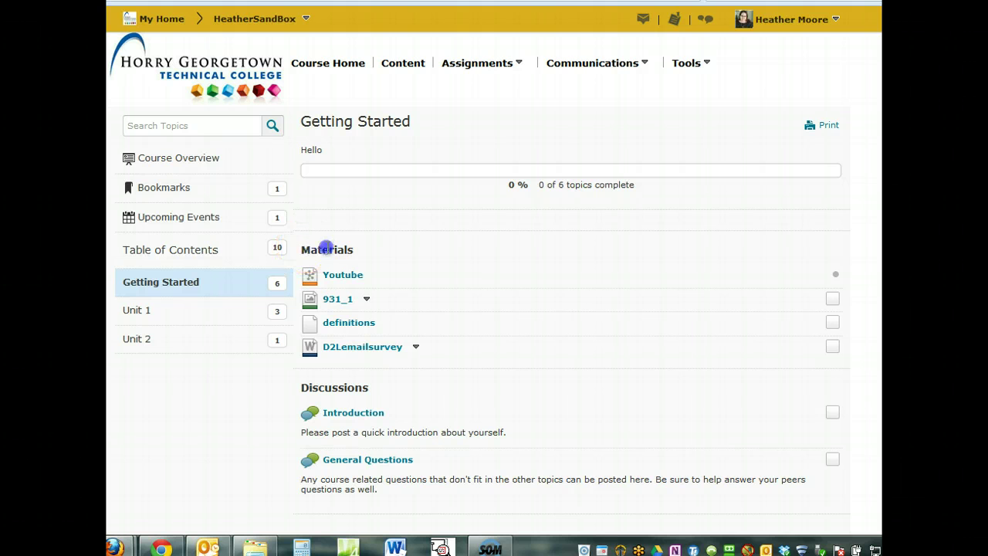
click(373, 253)
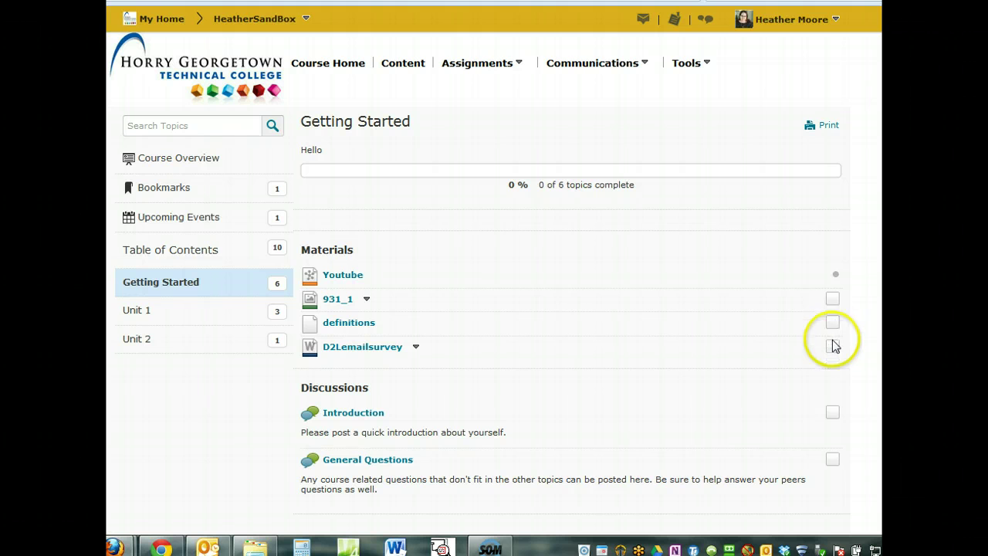
- Mark the 931_1, definitions, D2Lemailsurvey and Introduction topics in Getting Started as completed
click(833, 298)
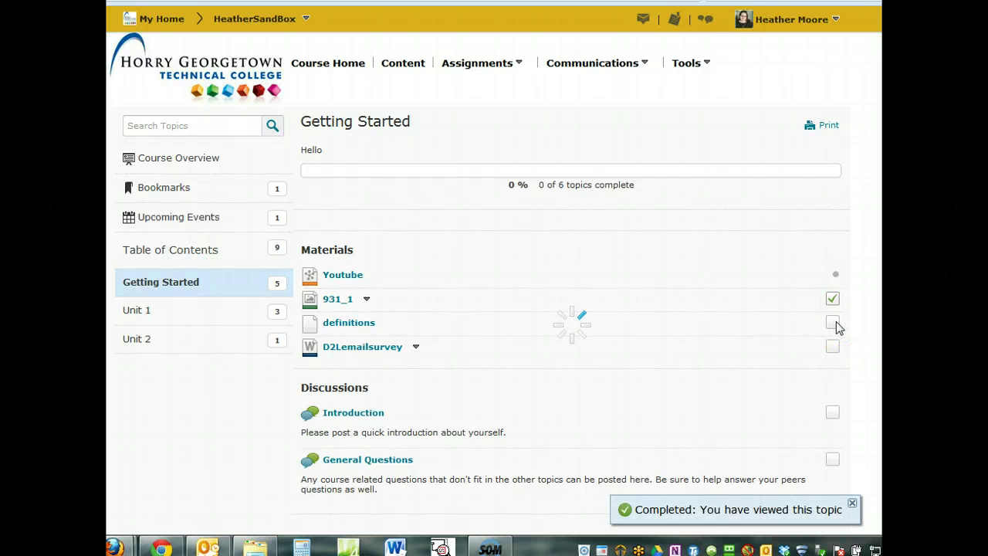
click(833, 322)
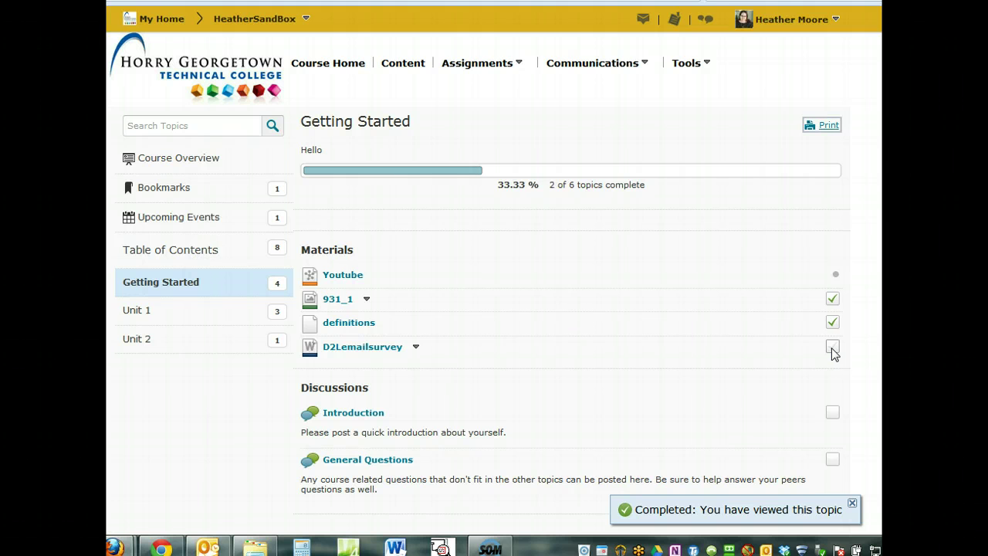
click(833, 347)
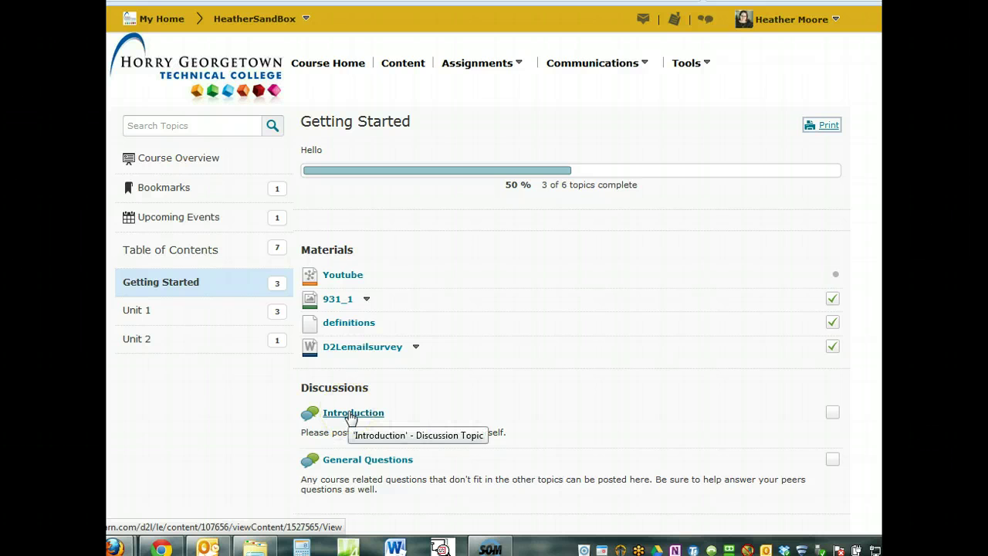
click(832, 412)
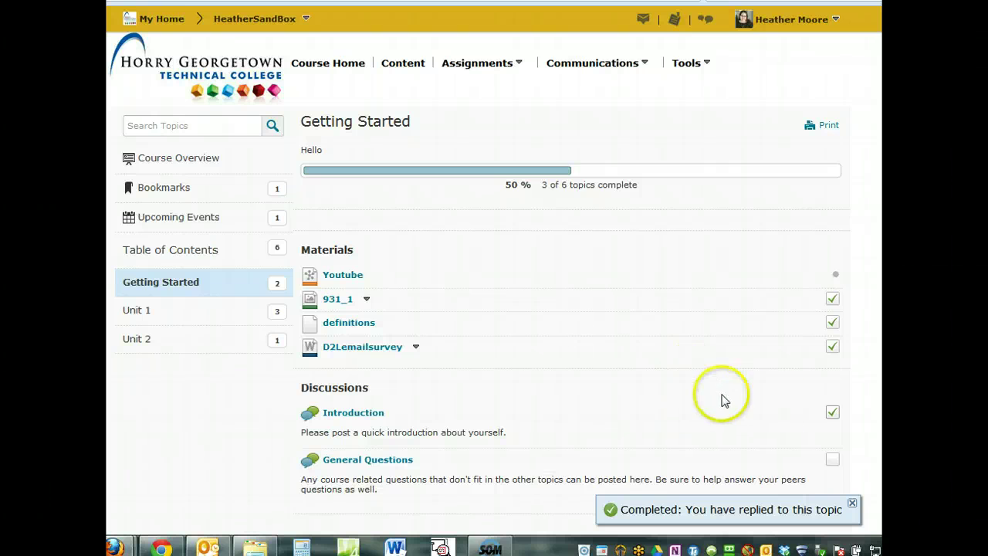
- Open the Table of Contents and collapse and re-expand the Getting Started module to view its topics
click(179, 261)
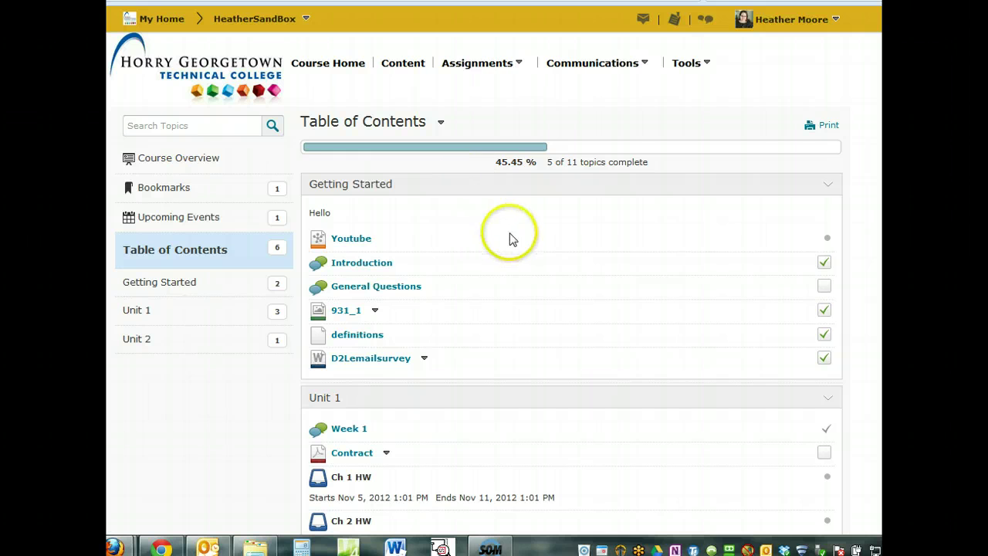
scroll(479, 178, down, 1)
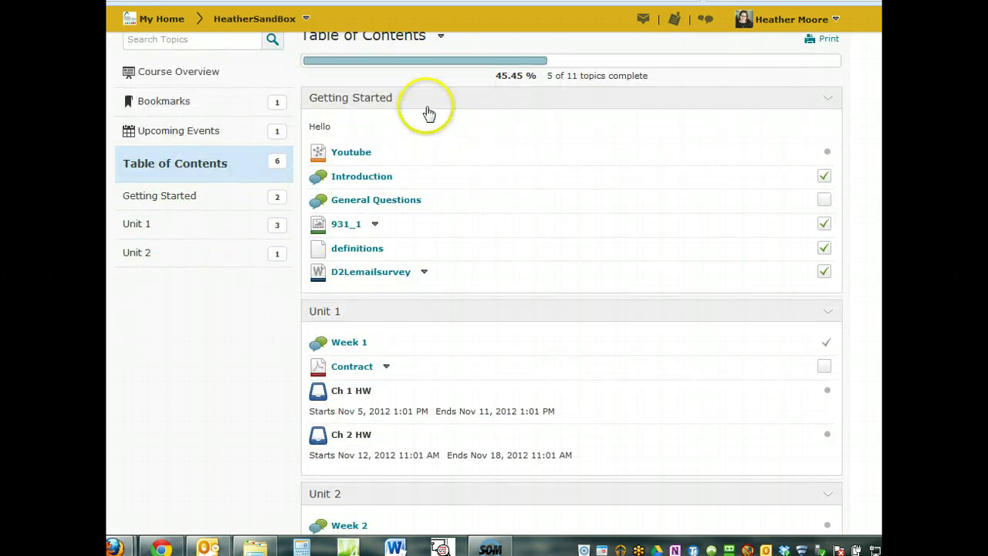
click(428, 105)
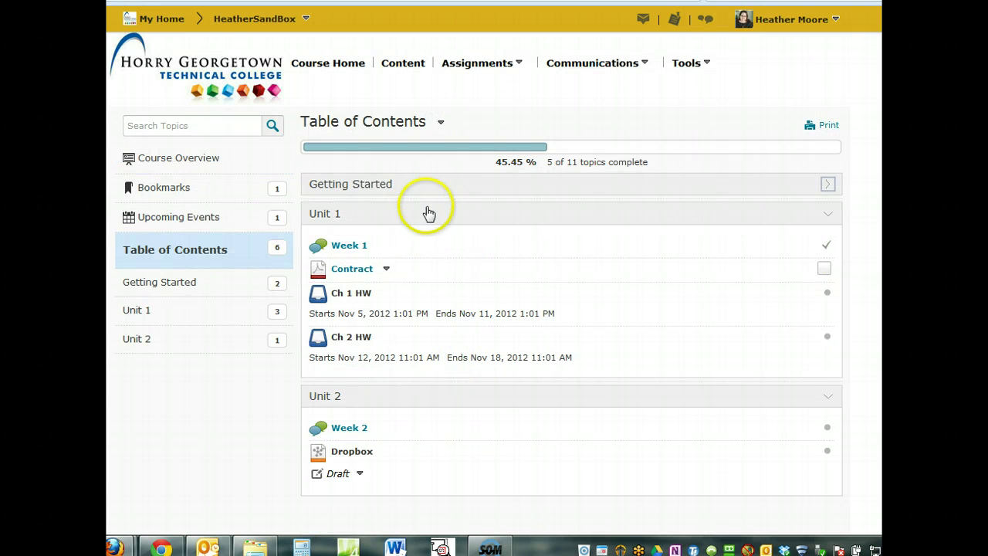
click(441, 185)
scroll(455, 301, down, 1)
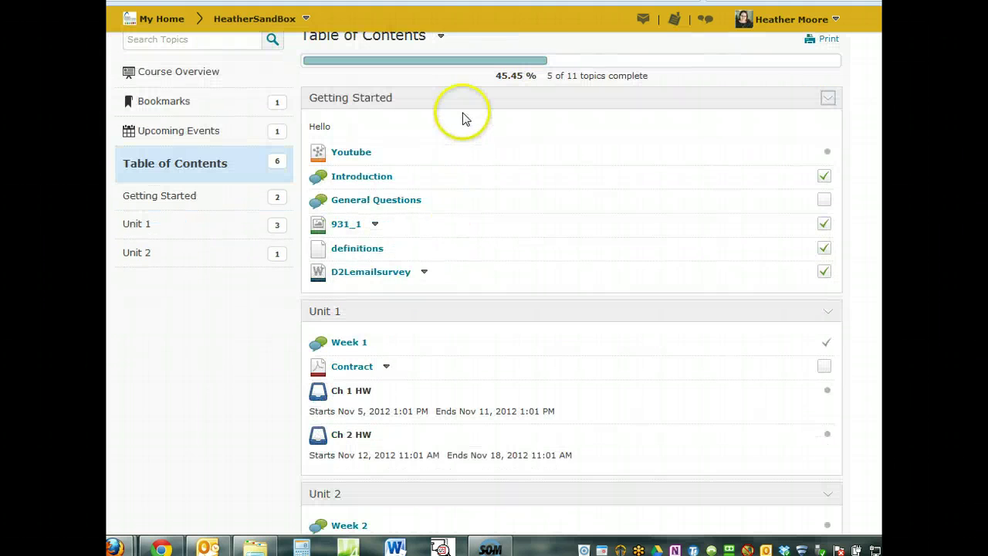
click(463, 102)
click(465, 189)
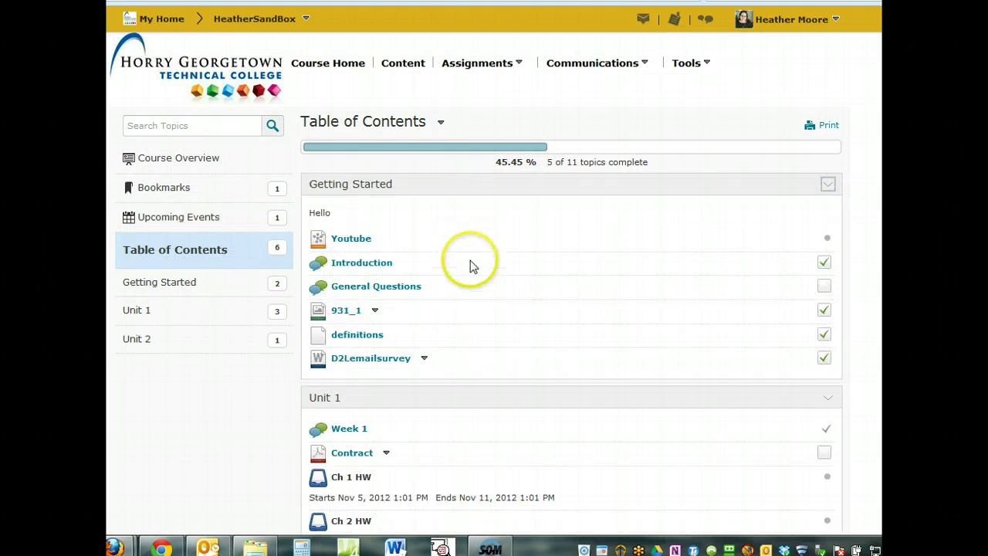
- Examine the topic completion marks across all modules and the overall progress bar, and return to the course home page
scroll(470, 262, down, 2)
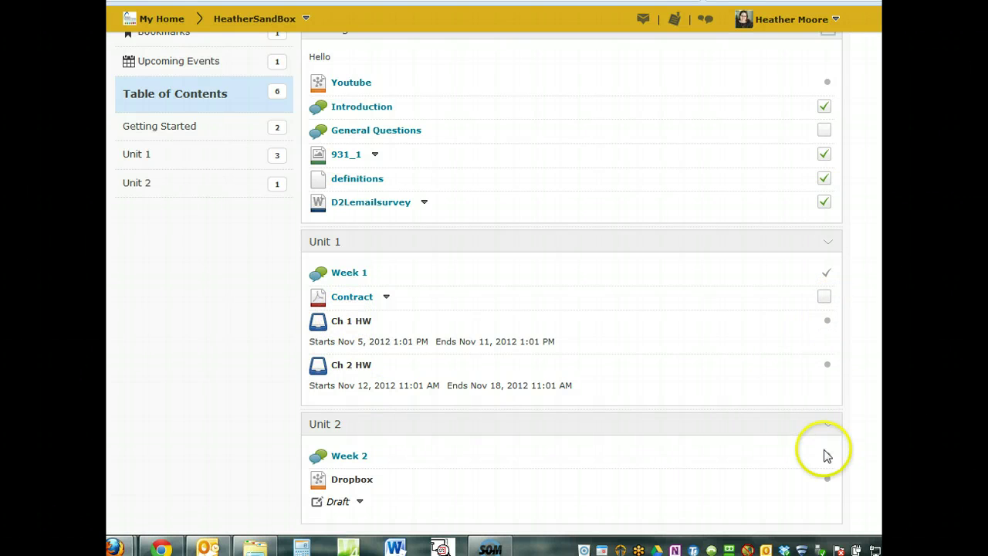
scroll(770, 308, up, 2)
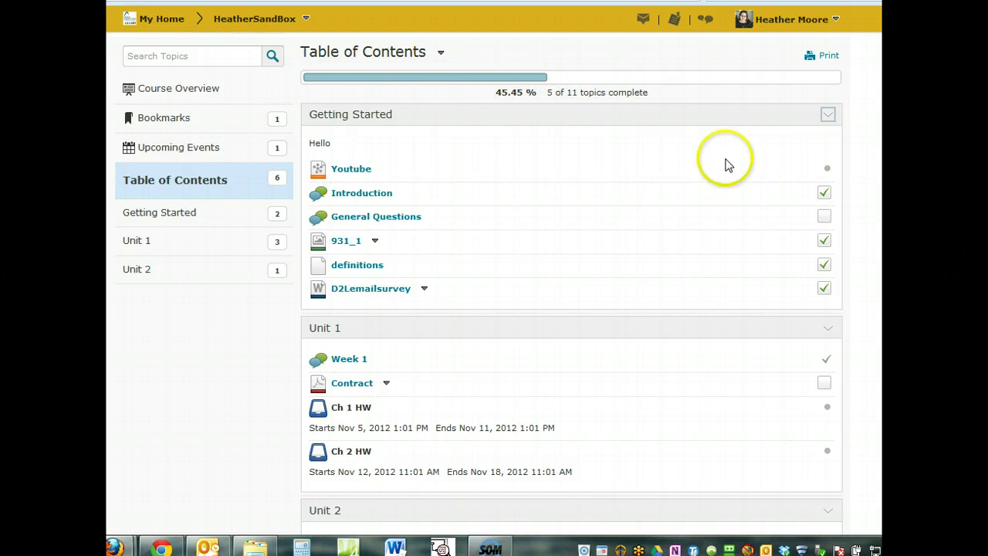
scroll(586, 302, up, 2)
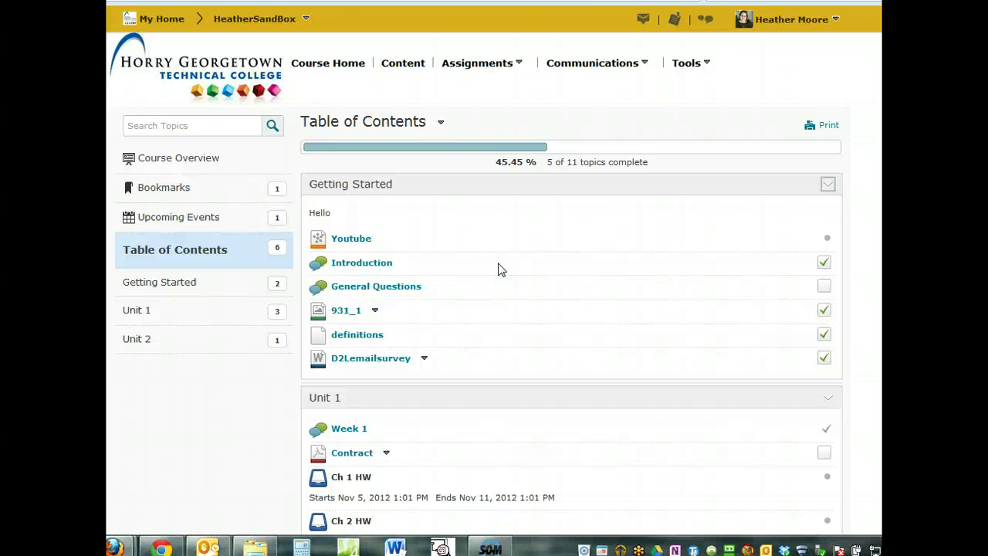
click(433, 168)
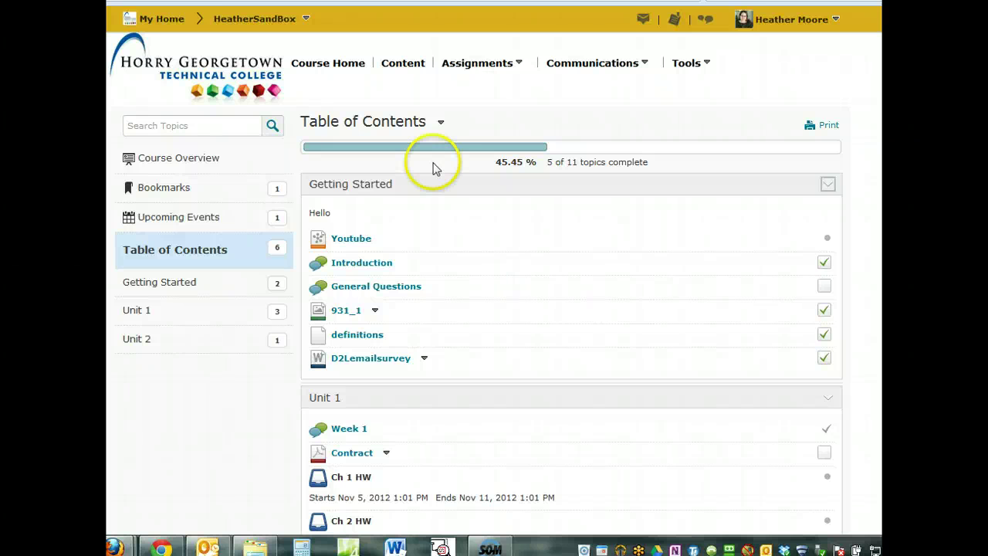
click(327, 62)
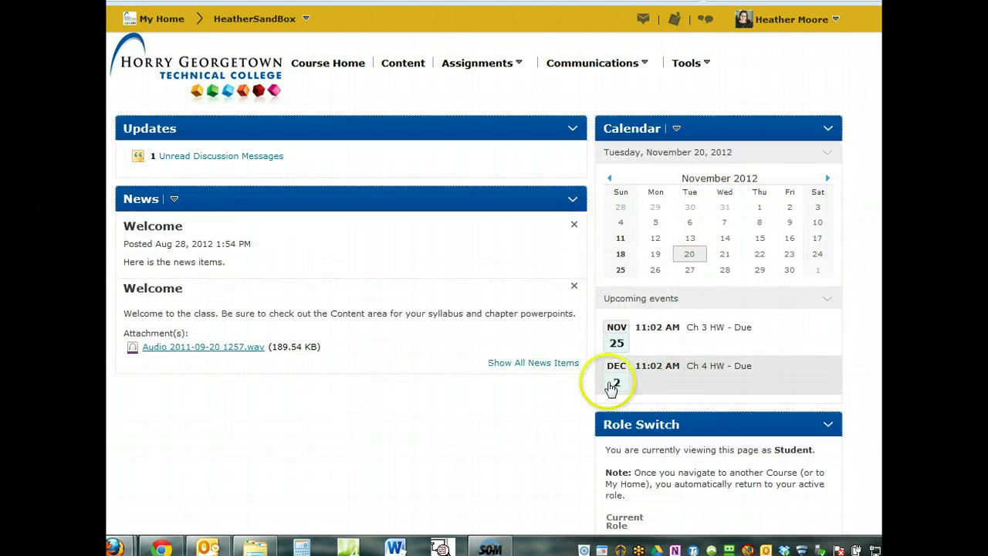
- Switch the current role from Student back to My Role (Faculty) and open the course content
scroll(610, 382, down, 2)
click(697, 384)
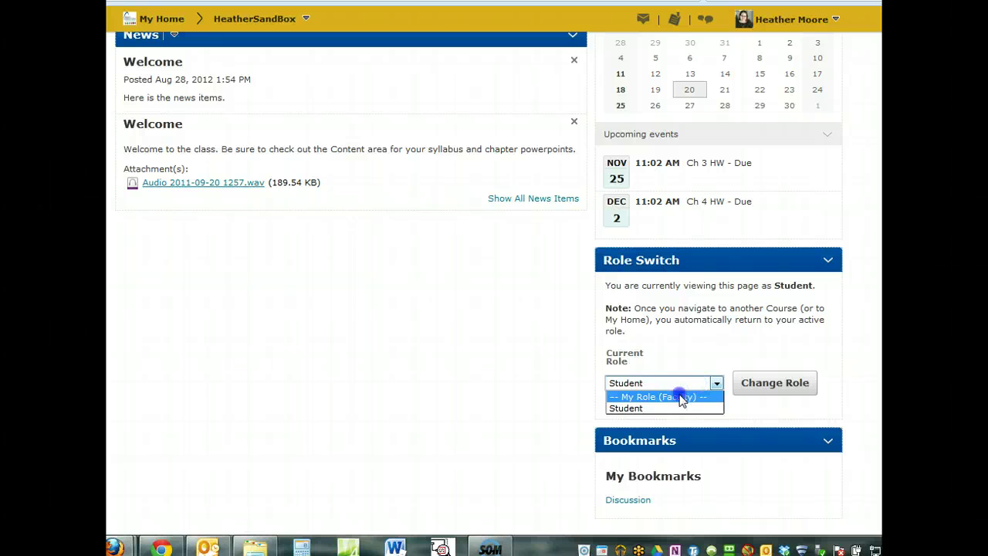
click(681, 397)
click(793, 382)
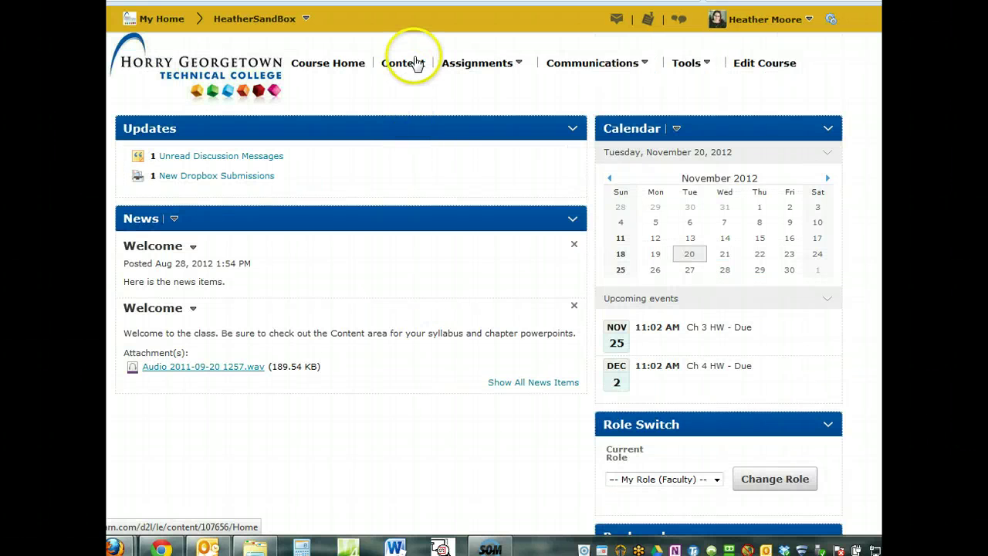
click(410, 63)
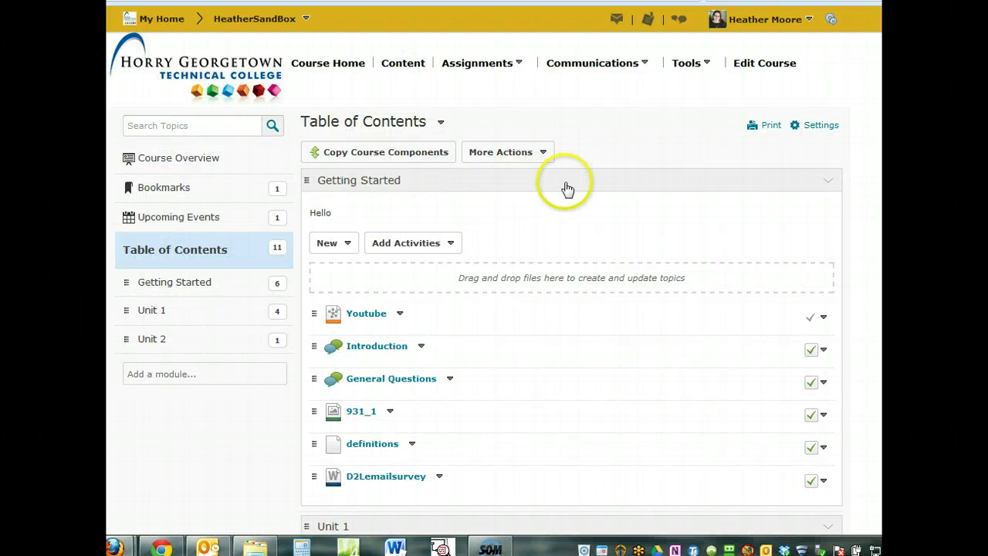
- Add a new module named Unit 3 to the course content after Unit 2
scroll(563, 274, down, 5)
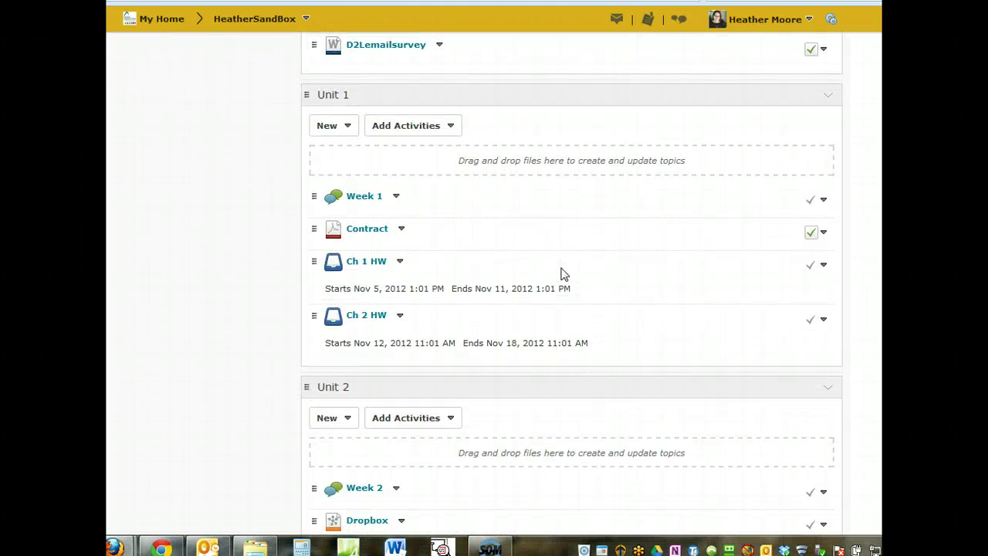
scroll(540, 282, up, 3)
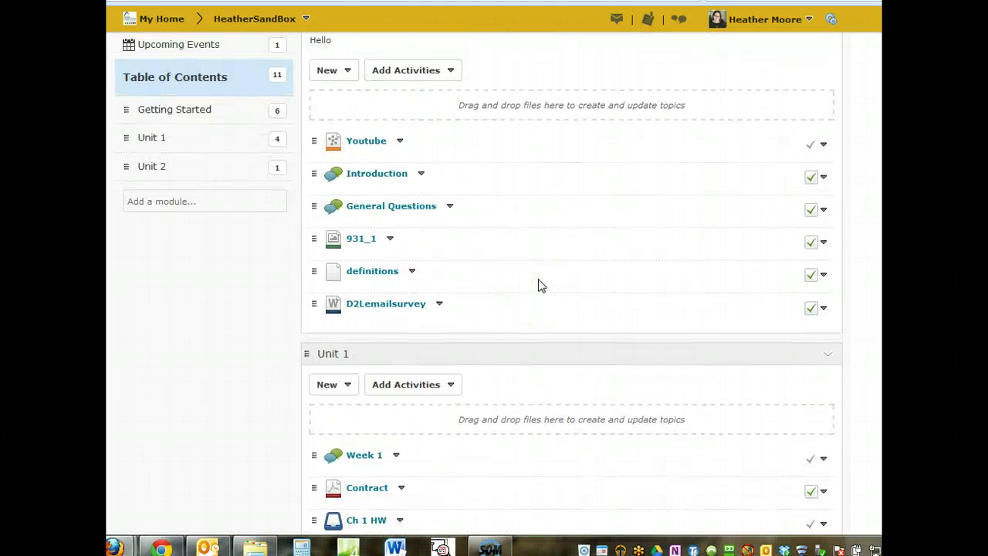
scroll(540, 286, up, 2)
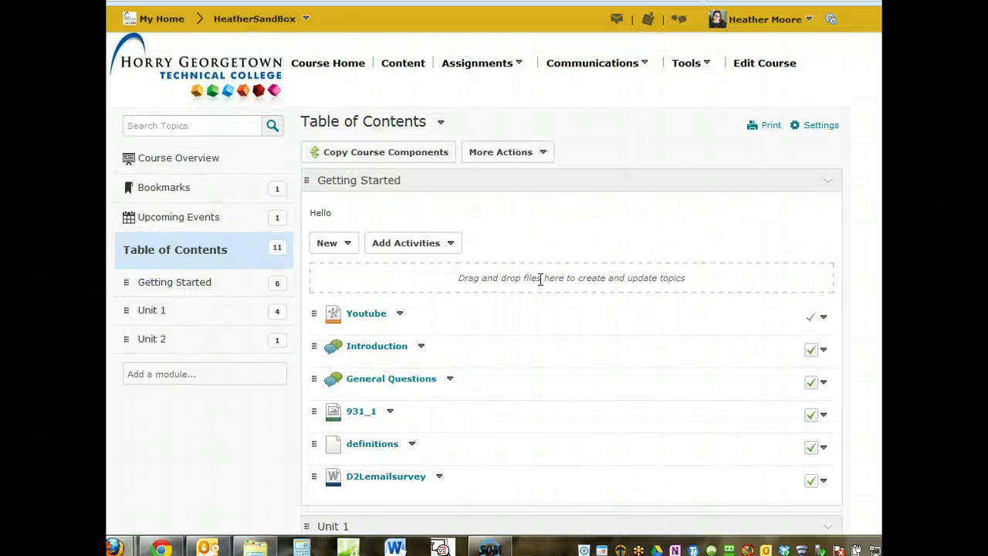
click(163, 376)
key(Return)
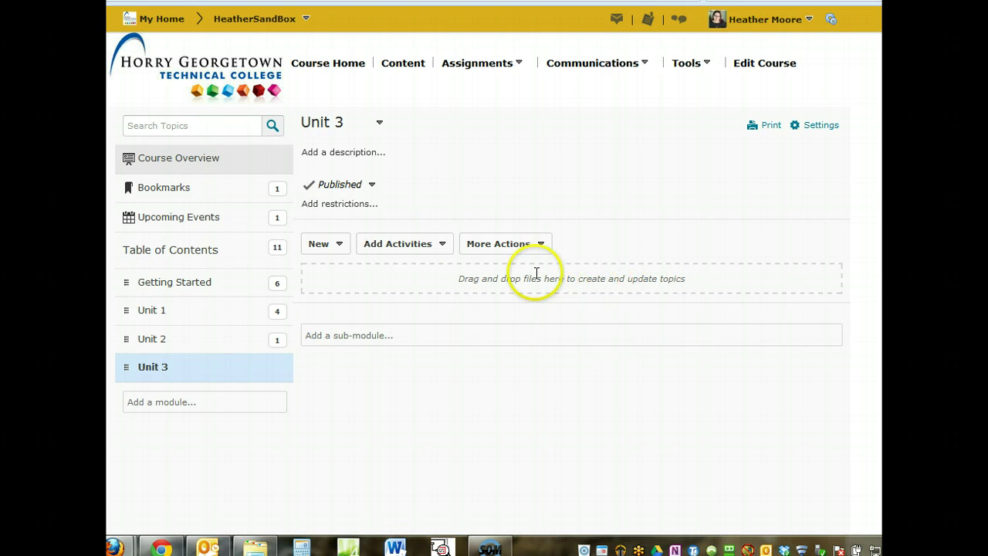
- Add a sub-module named Section 1 inside the Unit 3 module
drag(458, 278, 729, 288)
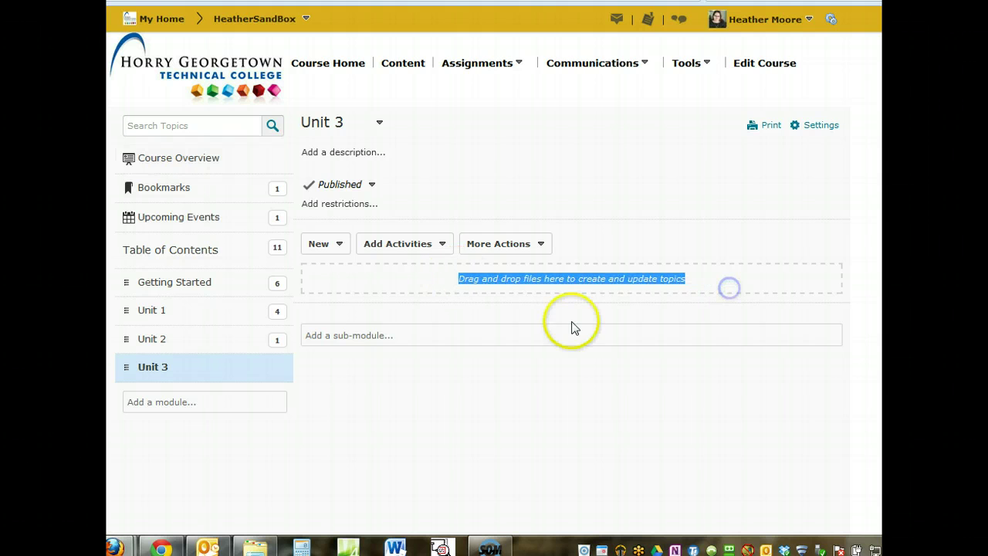
click(339, 334)
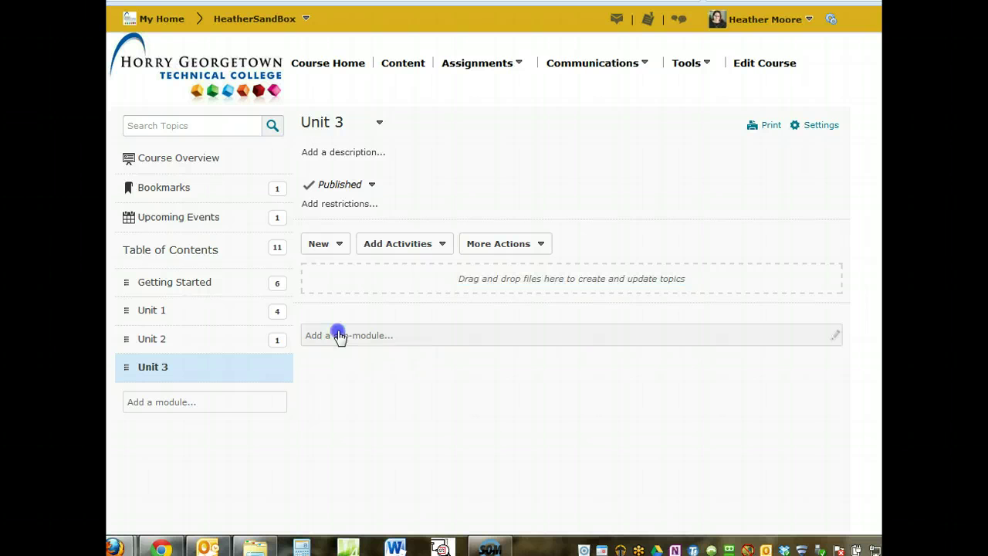
click(326, 389)
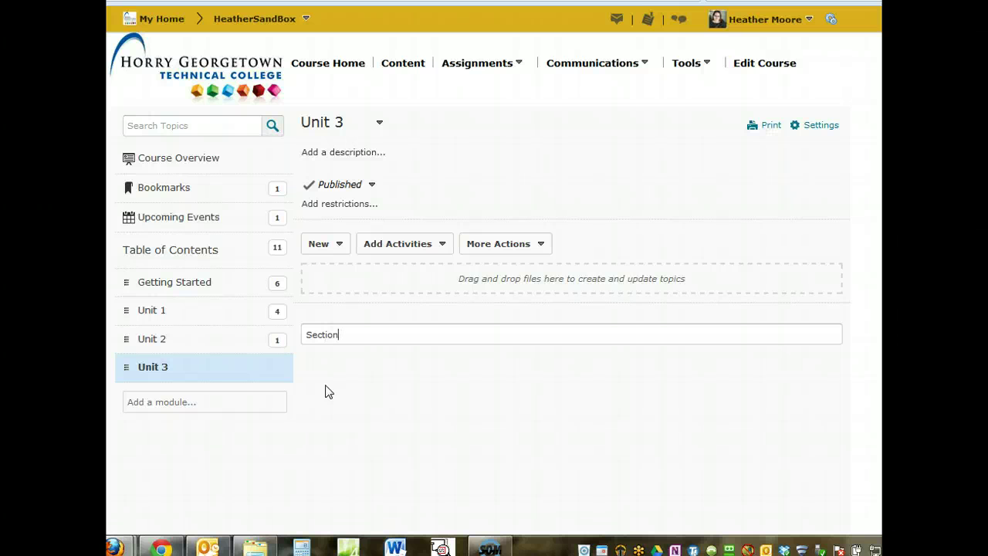
text(Section 1)
key(Return)
click(340, 340)
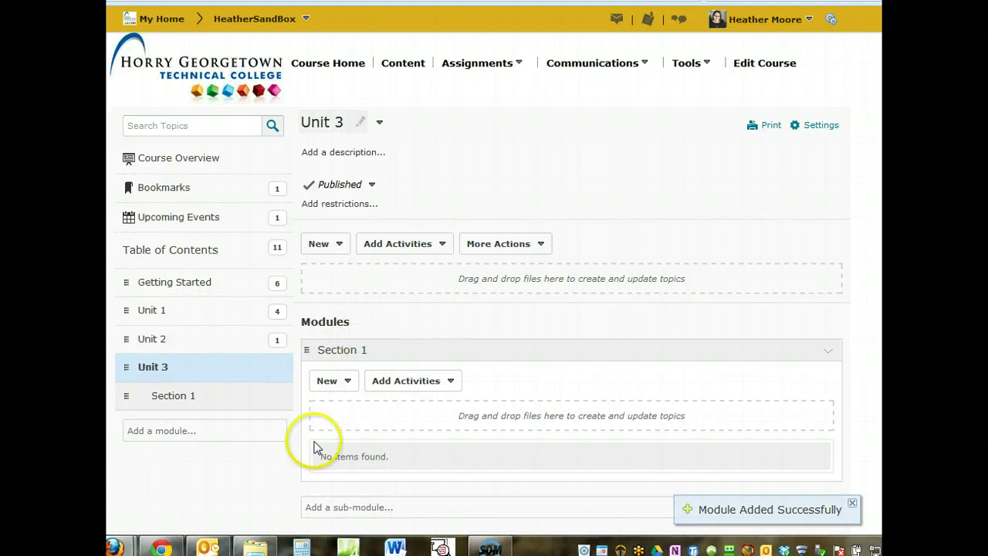
- Add a second sub-module named Section 2 to Unit 3, below Section 1
click(321, 508)
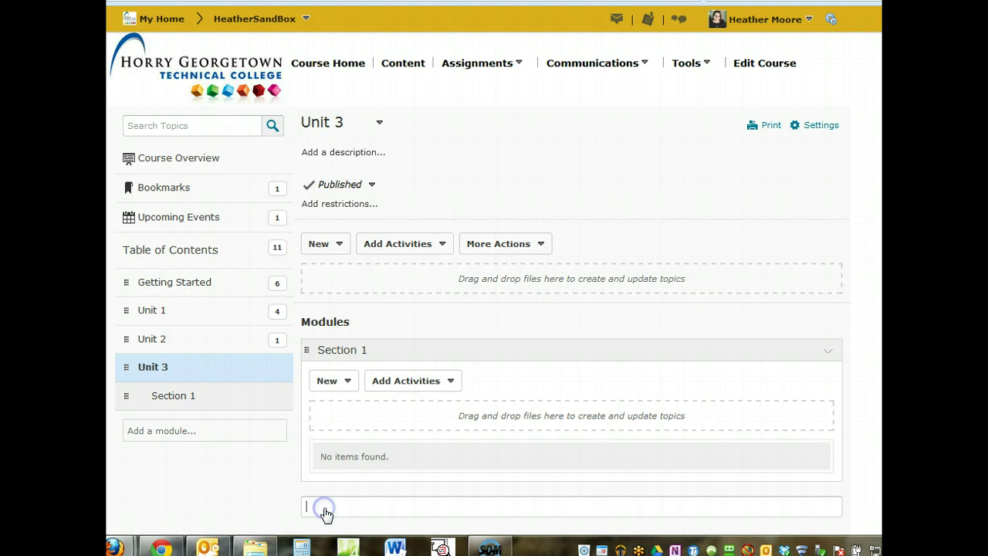
text(s)
key(Return)
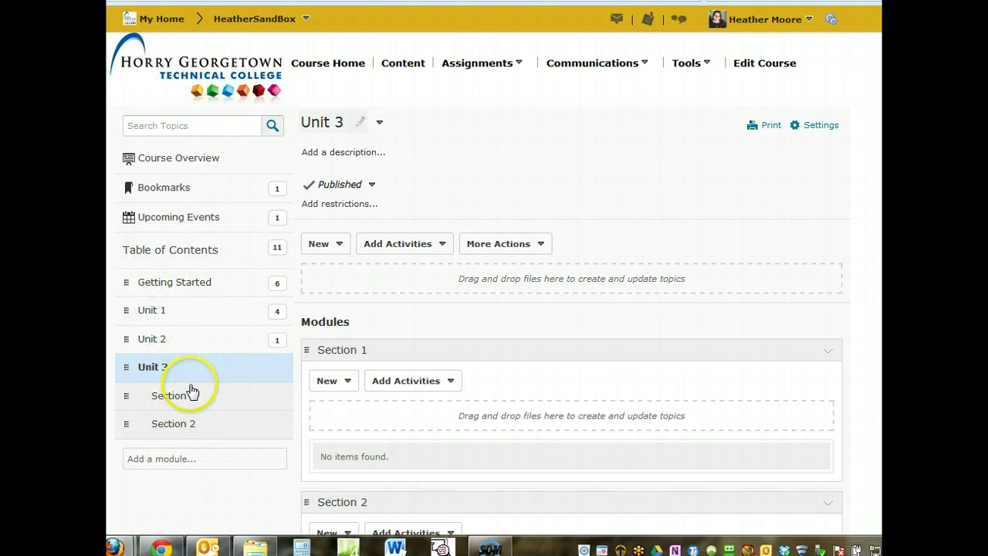
- View the options for creating new content and adding activities in Section 2, and close them without choosing any
scroll(558, 379, down, 3)
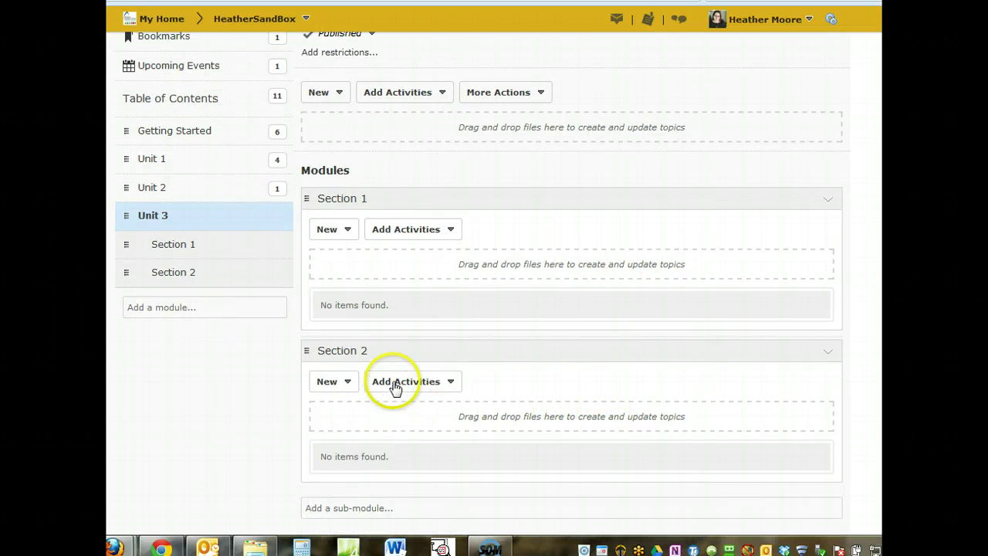
click(327, 382)
click(463, 417)
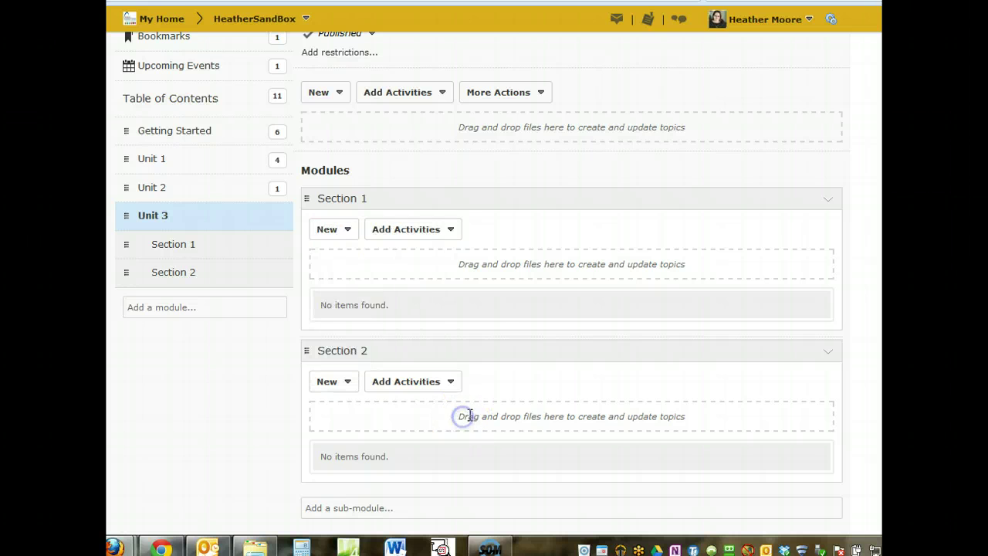
click(392, 382)
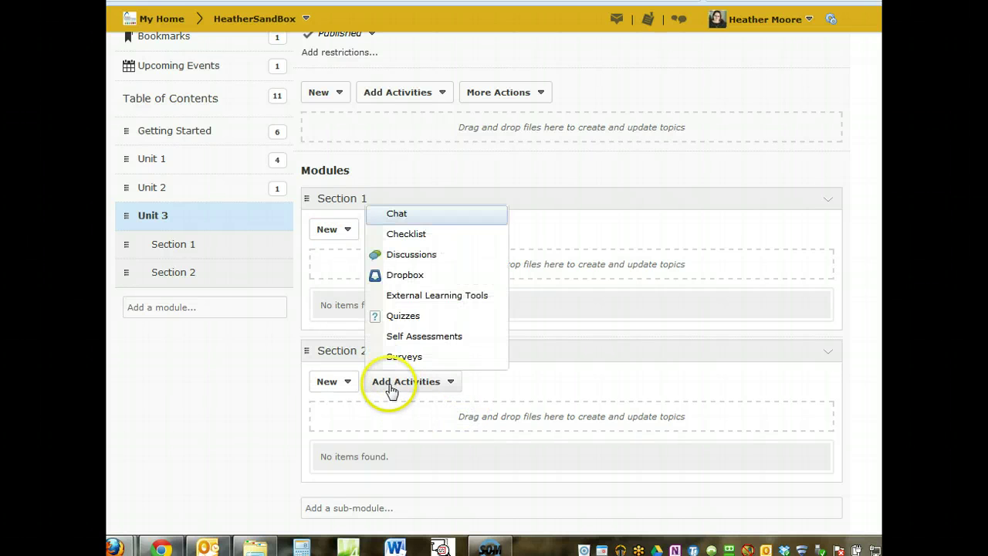
click(540, 409)
scroll(548, 413, up, 4)
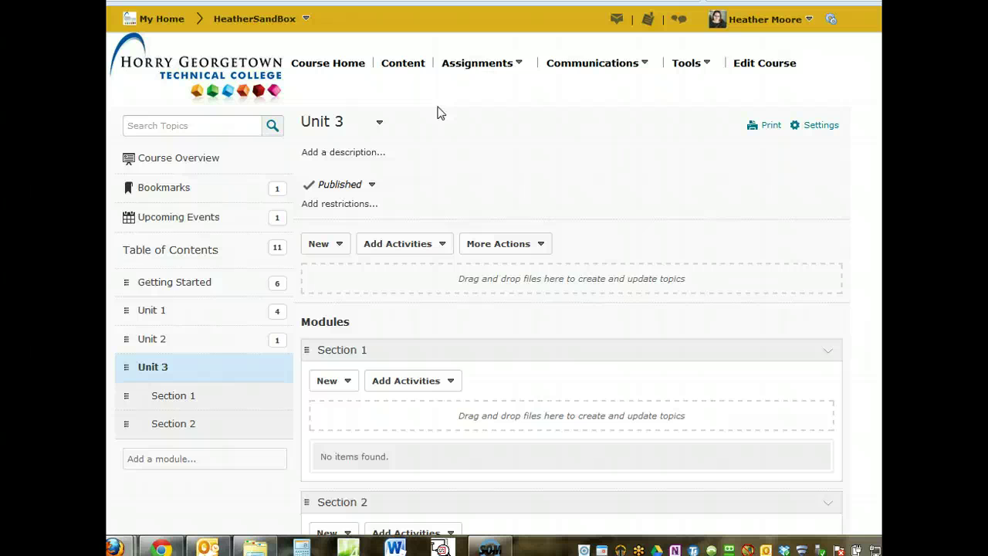
click(439, 122)
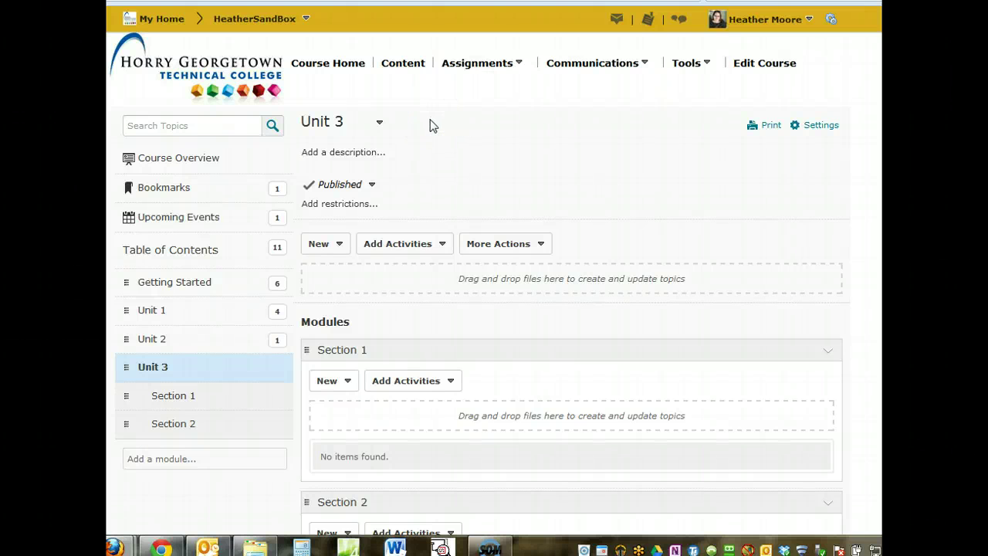